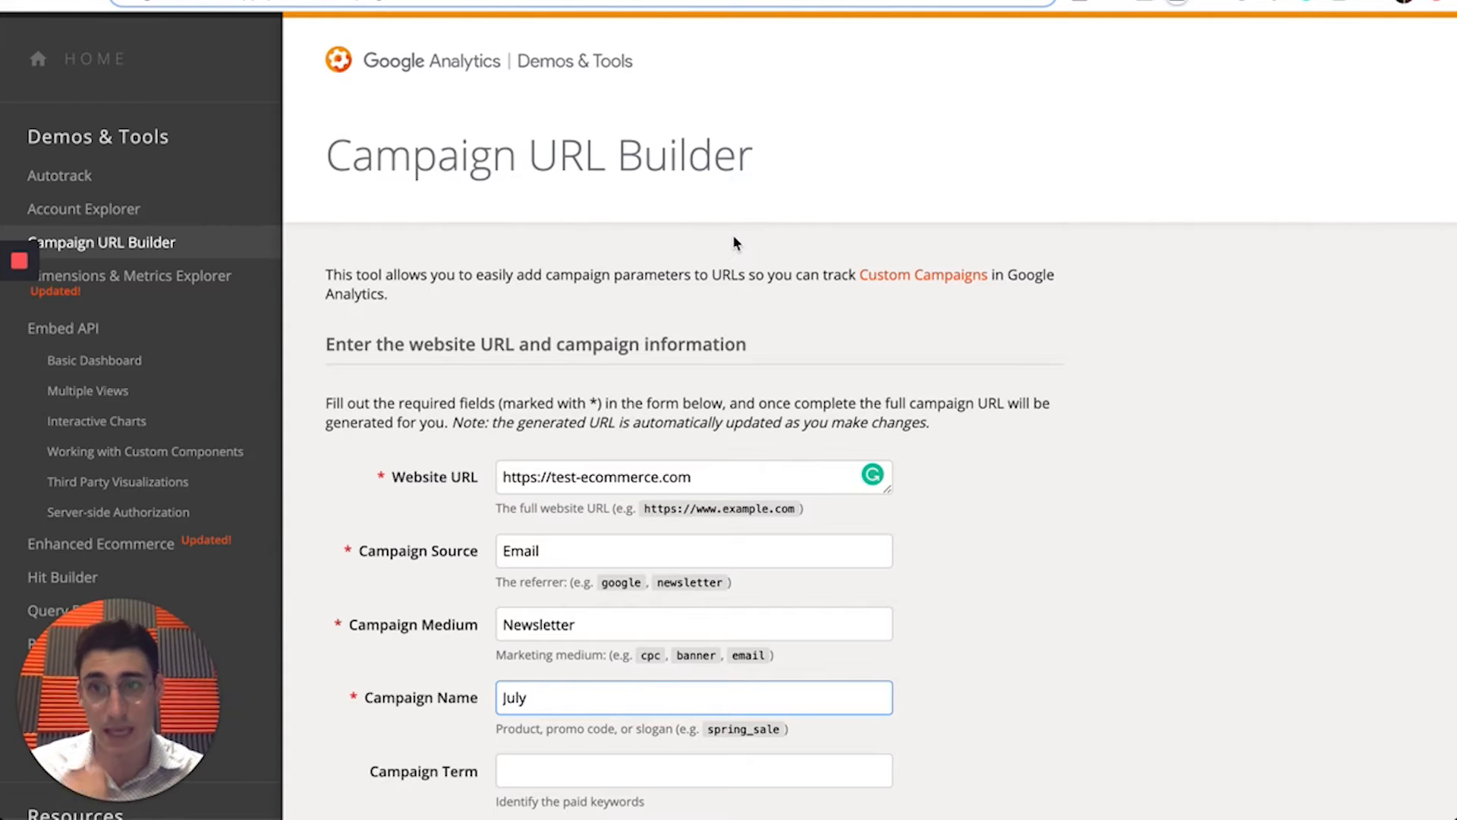
Review the campaign form's website URL, source, medium, name, term and content fields.
scroll(632, 251, down, 2)
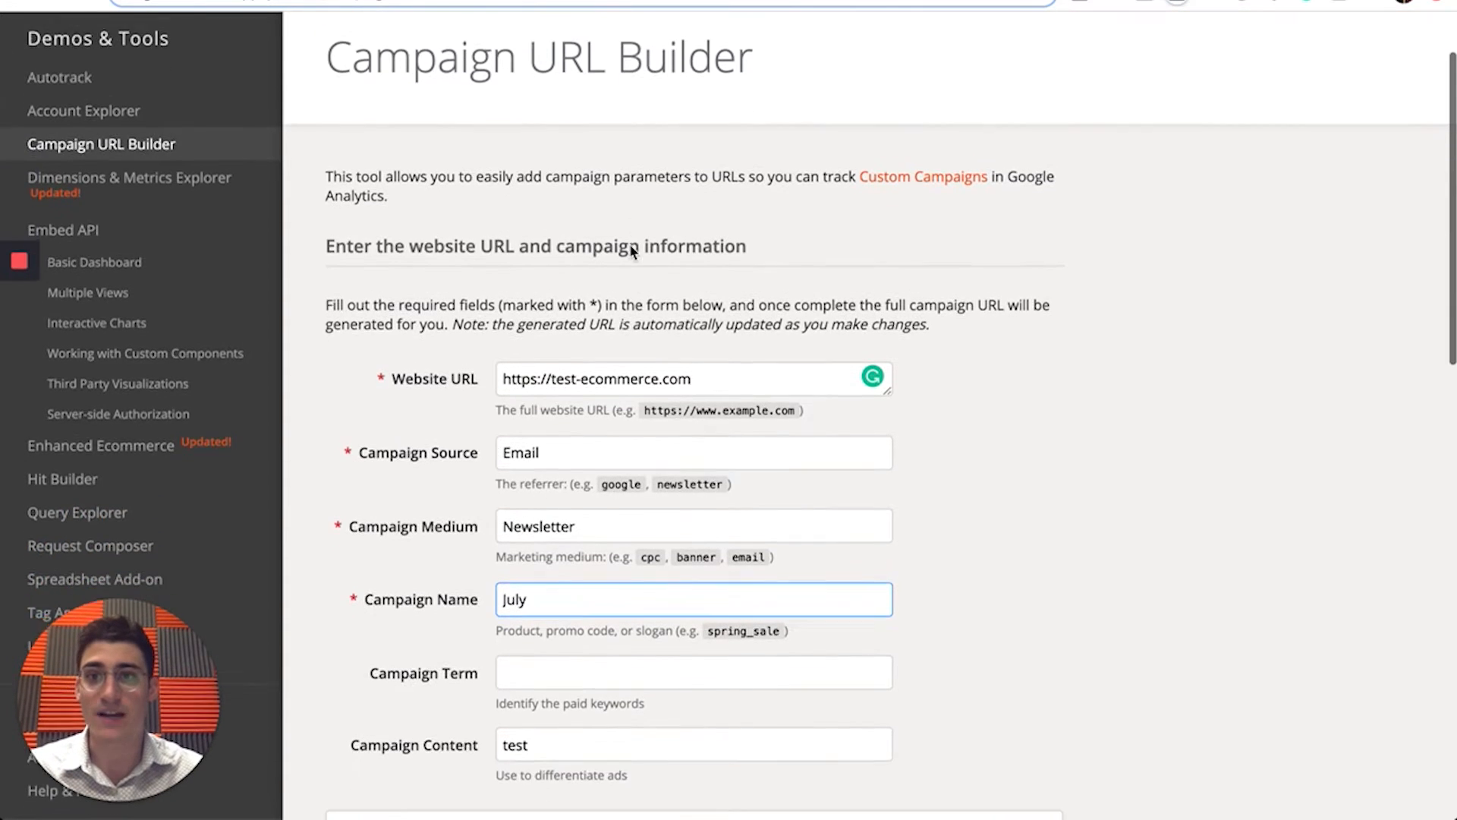
scroll(630, 244, up, 3)
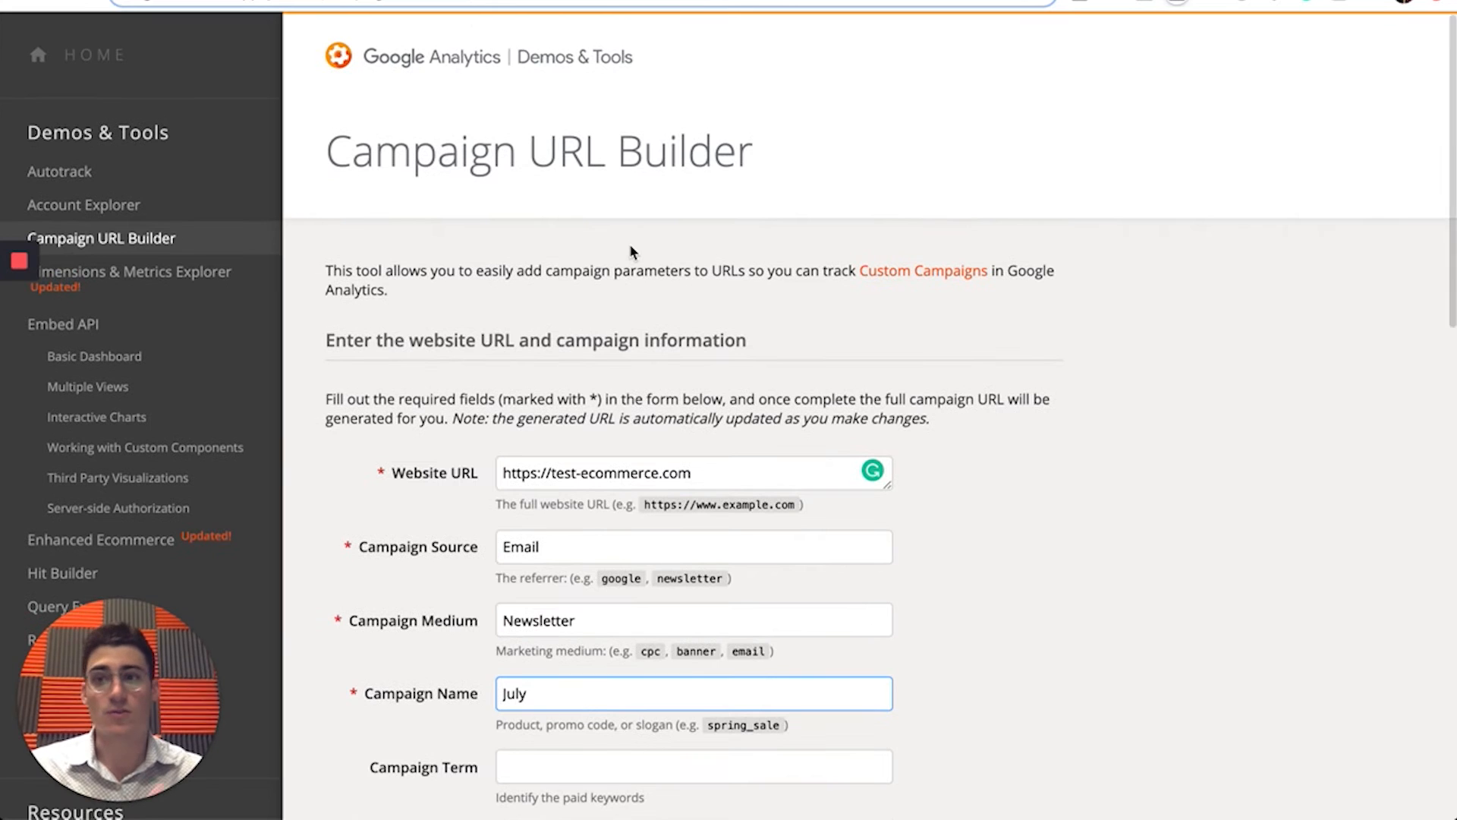
scroll(641, 455, down, 3)
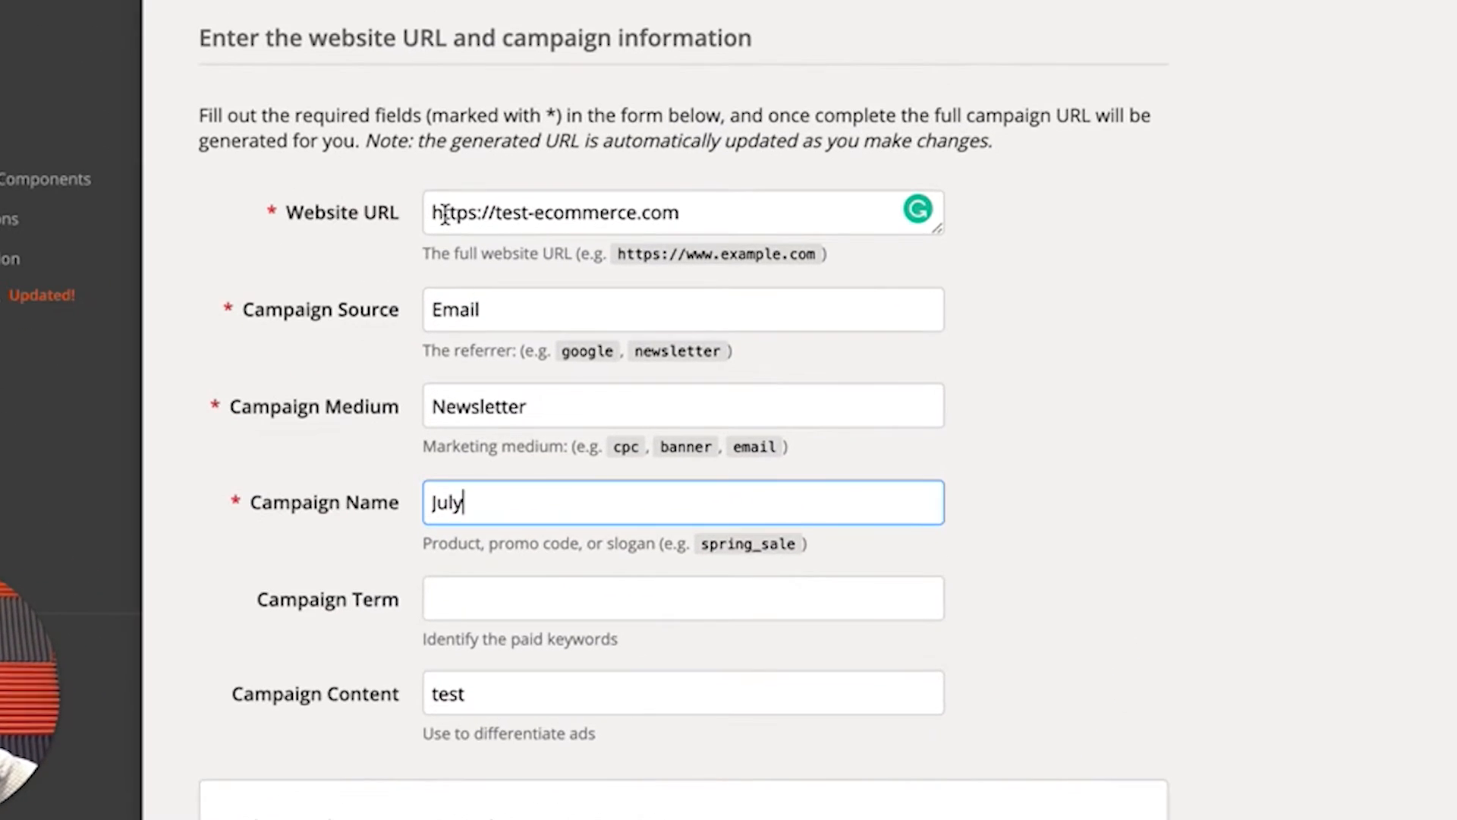
click(526, 346)
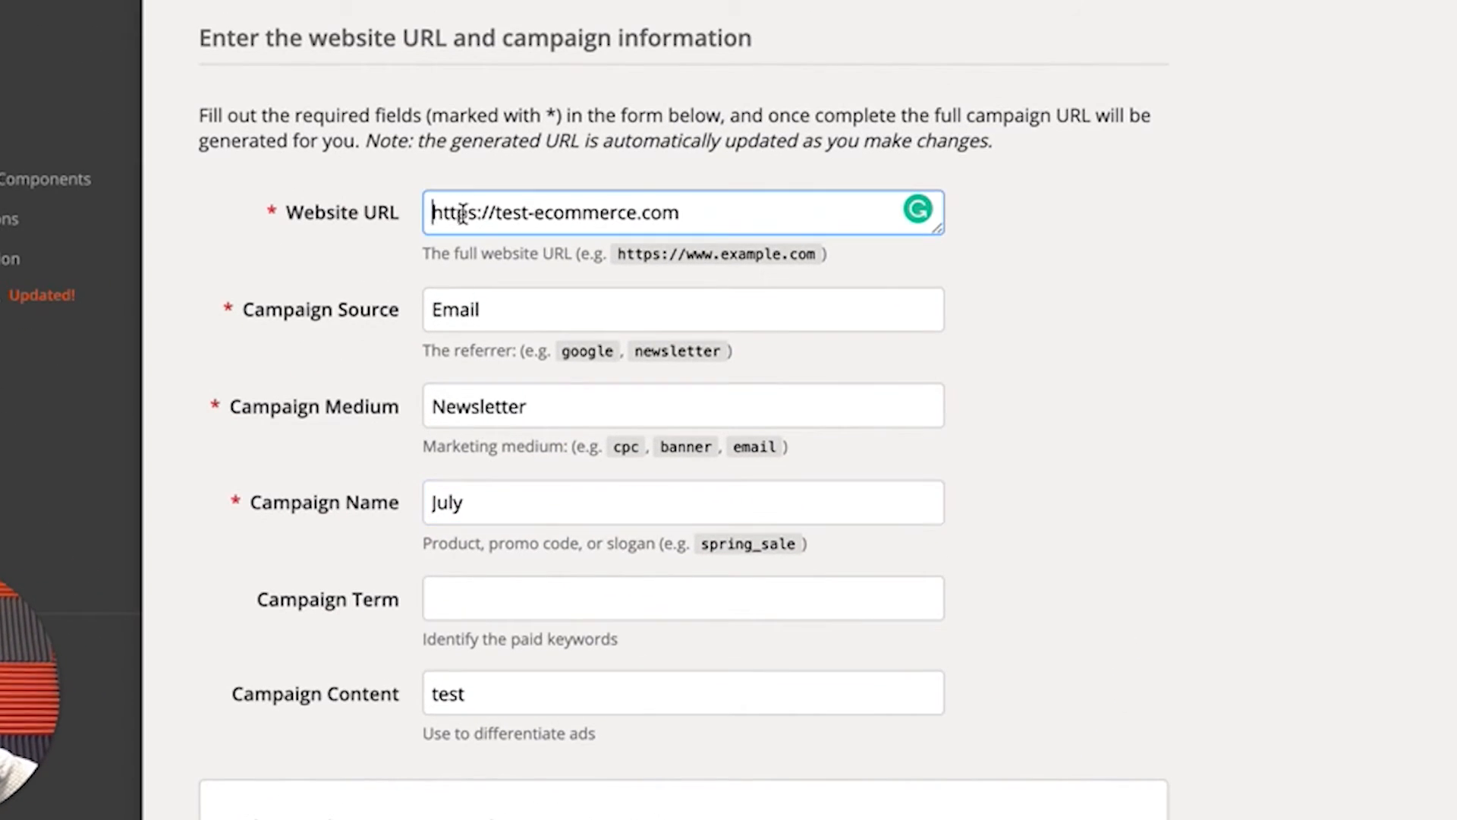
drag(432, 213, 685, 214)
click(686, 214)
scroll(651, 326, down, 2)
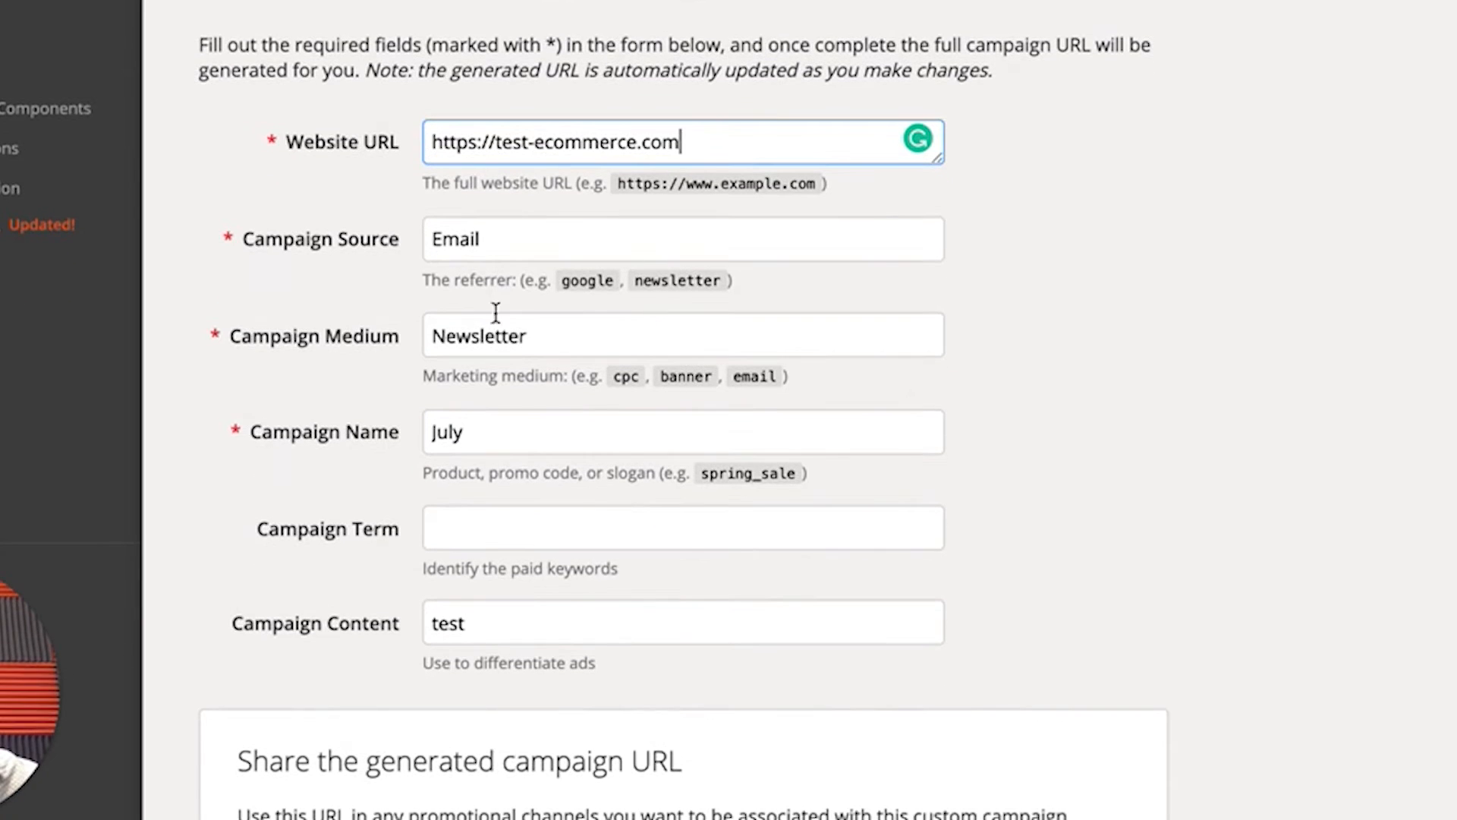
click(358, 249)
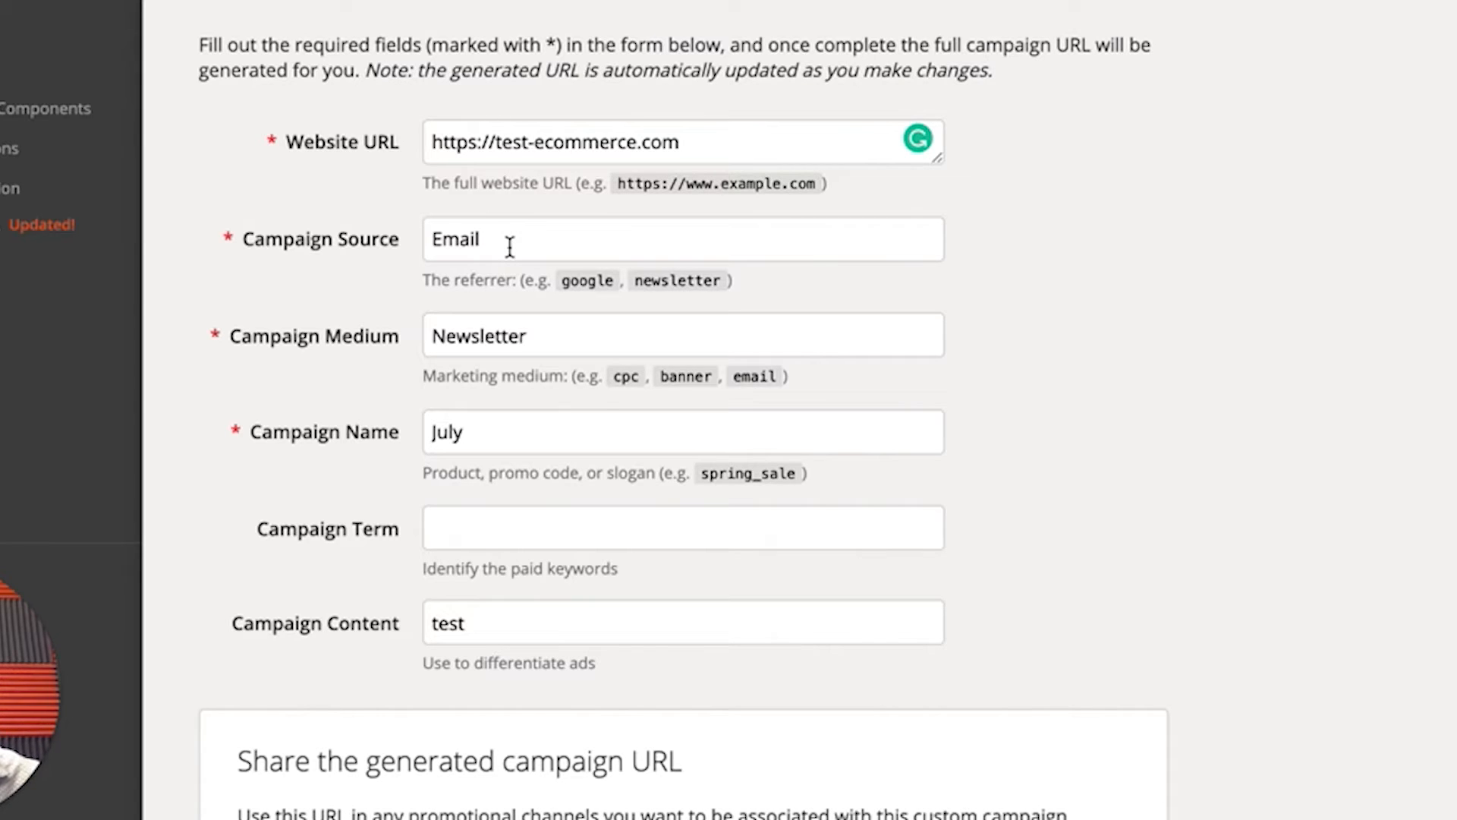
click(508, 433)
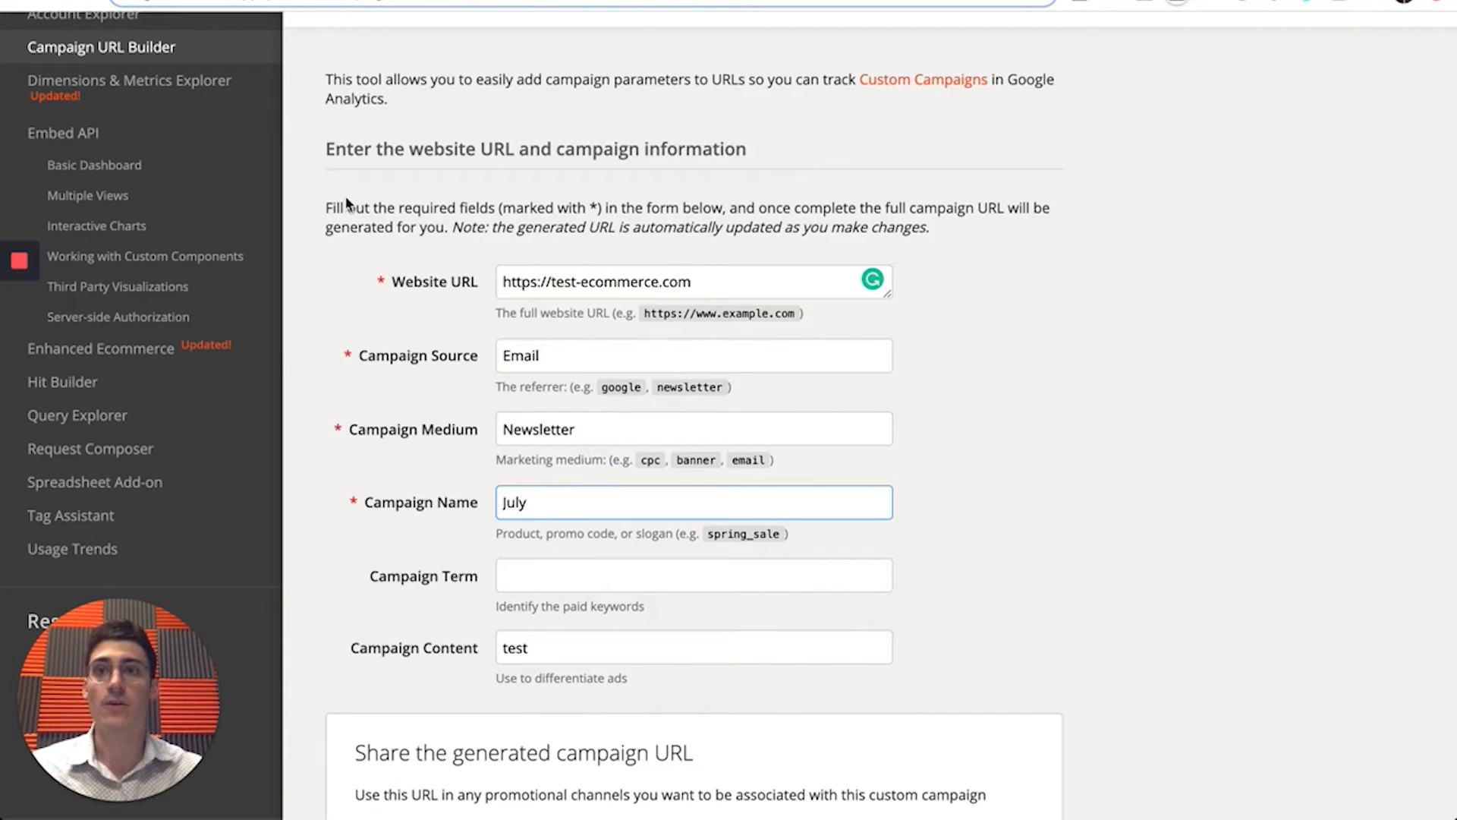
Switch to the Campaign URLS document and break the Facebook template onto a new line after utm_source=Facebook_CPC.
click(307, 1)
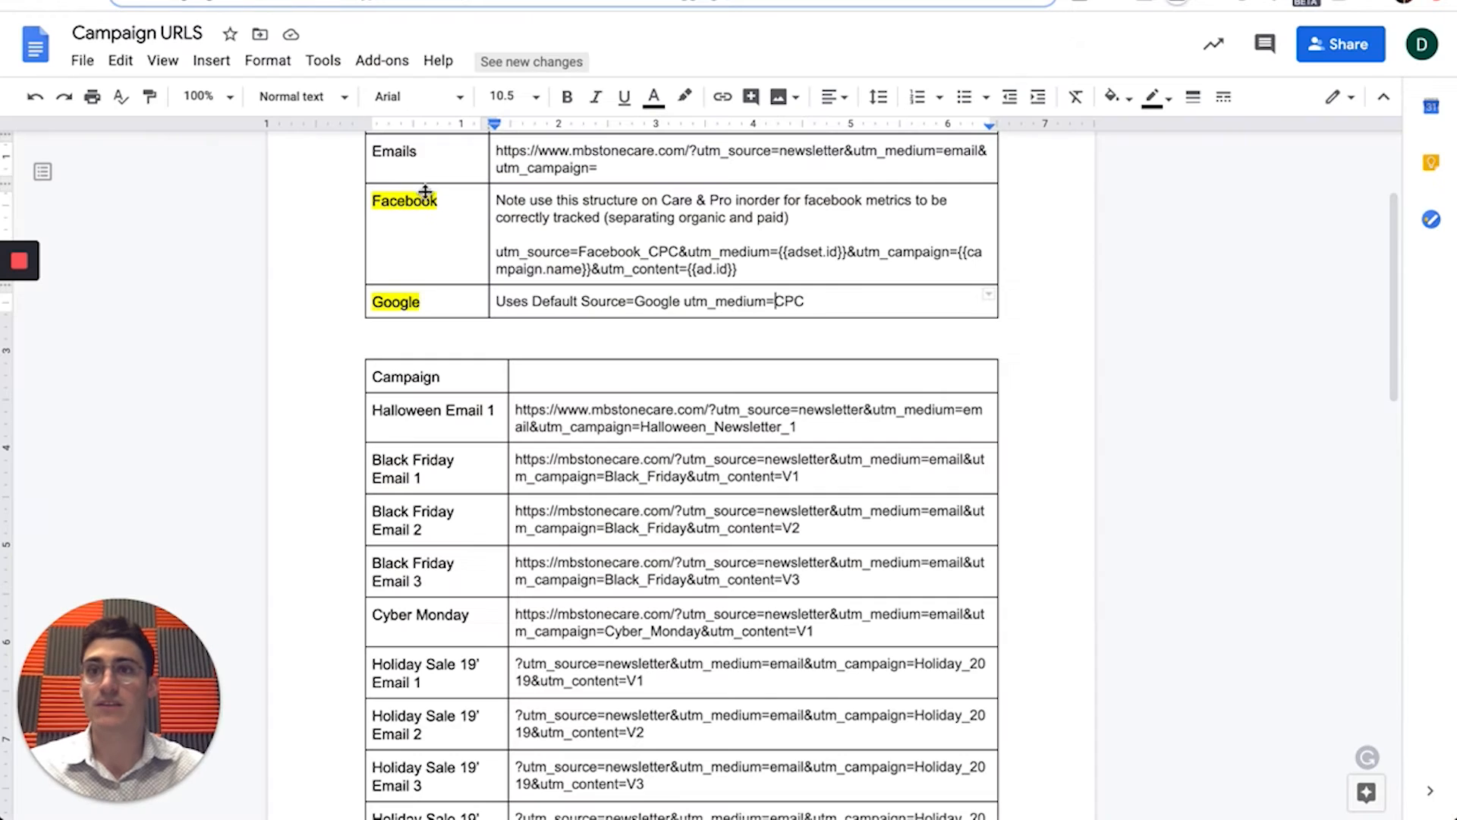
scroll(426, 243, up, 2)
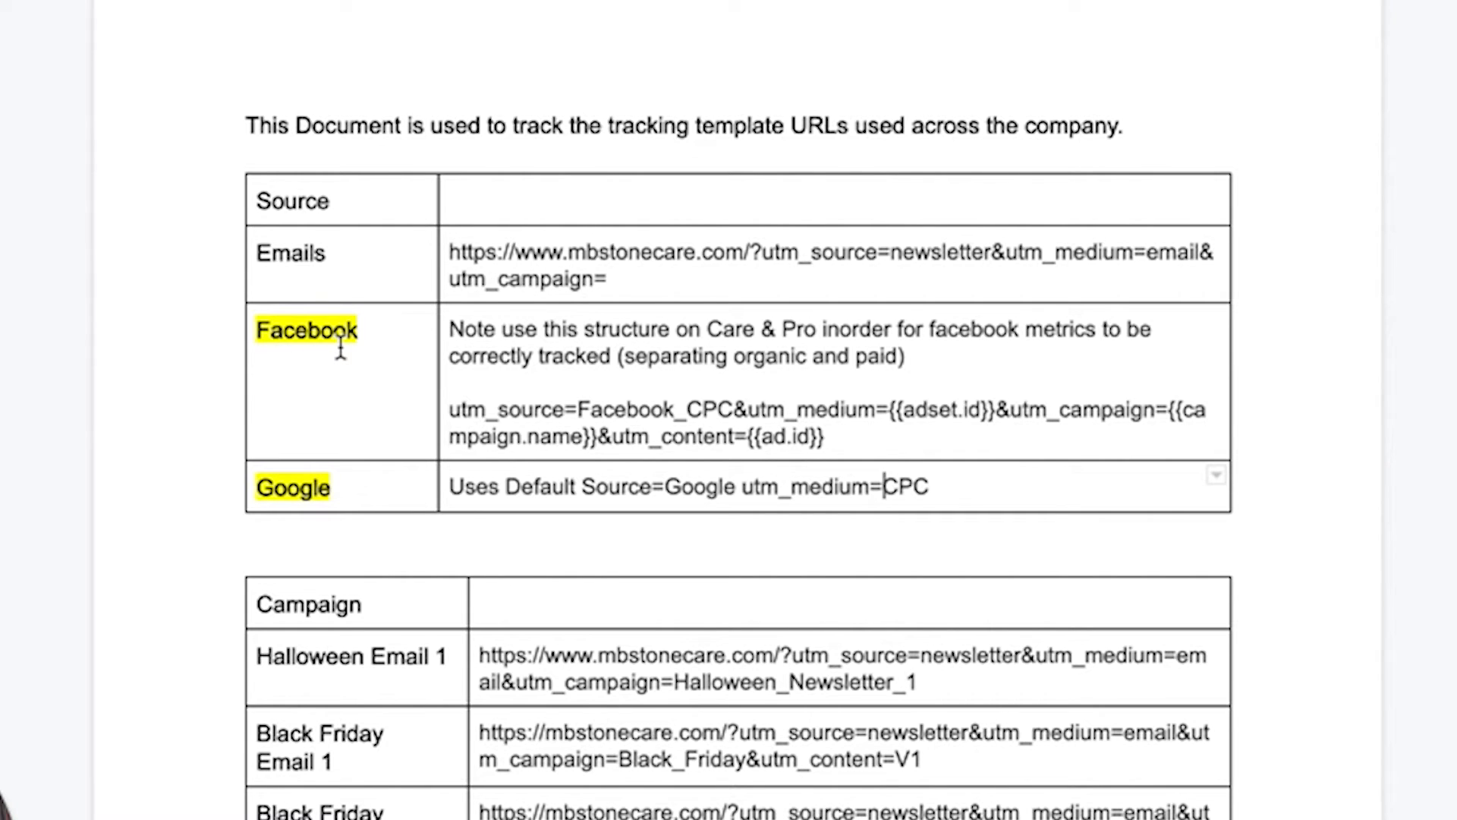
scroll(586, 421, down, 1)
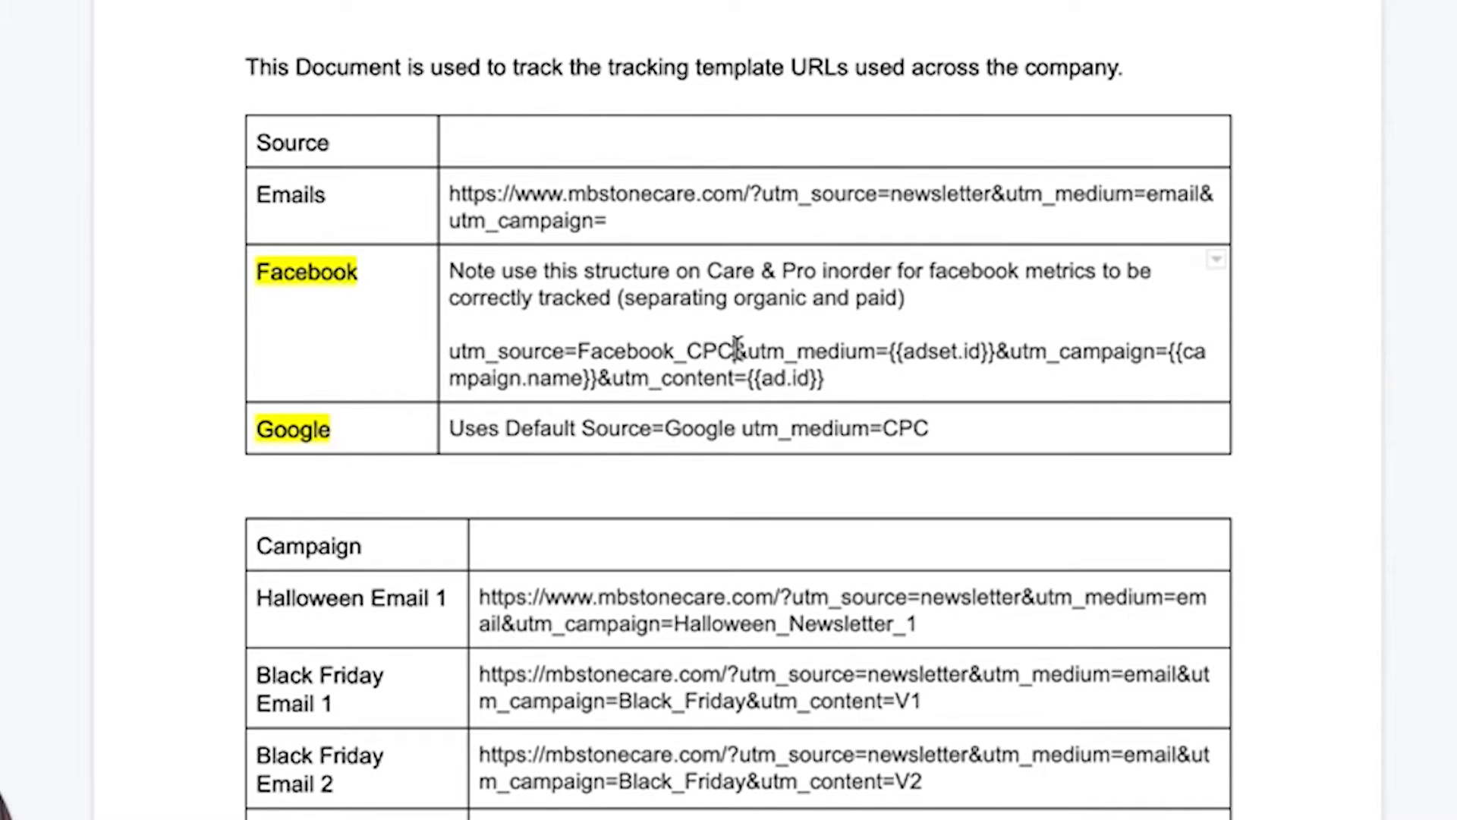
click(733, 351)
key(Return)
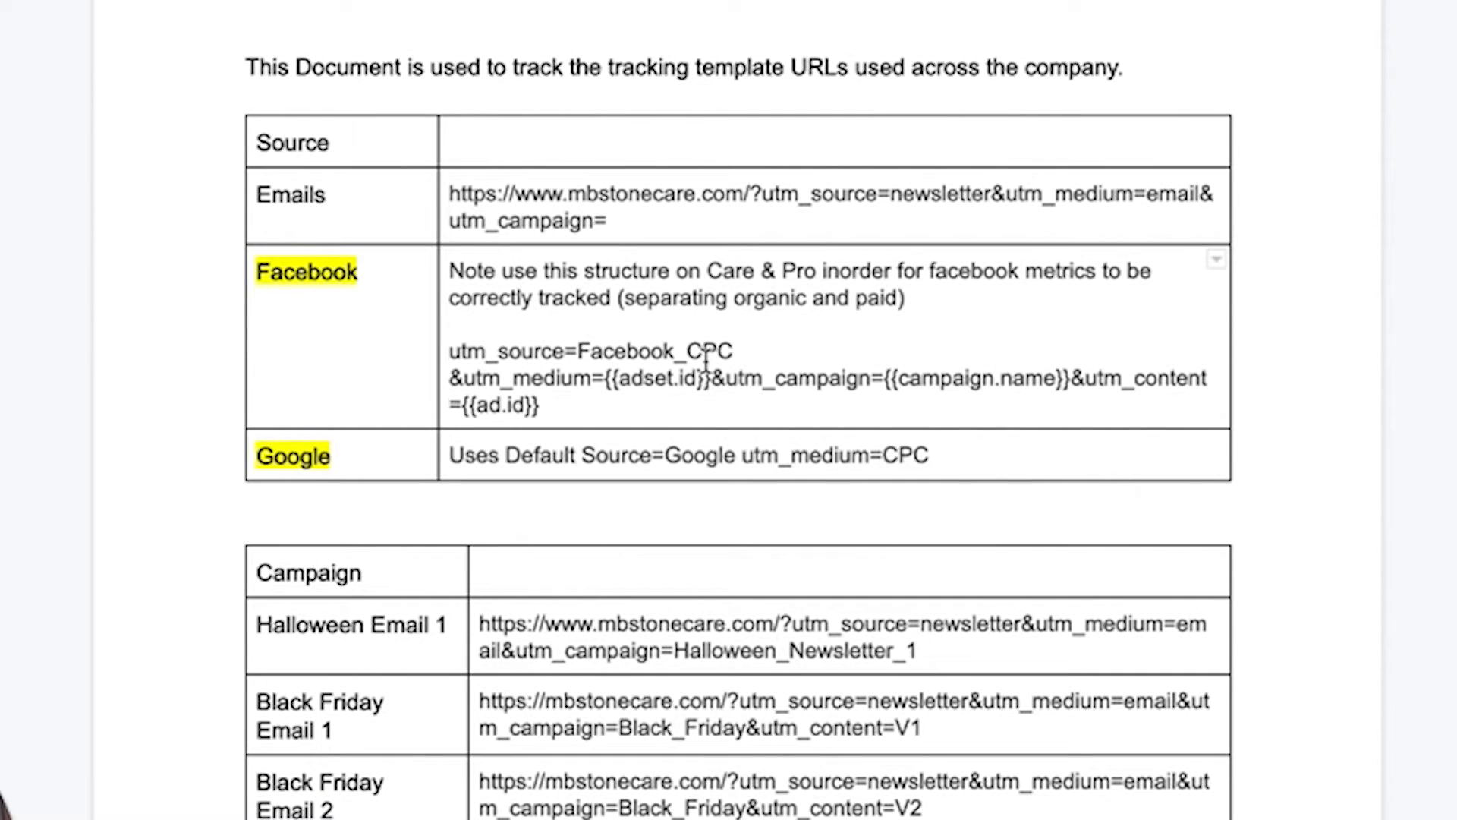
Examine the utm_source value in the Facebook template and the utm_source and utm_medium parameters in the Emails template.
drag(740, 349, 441, 350)
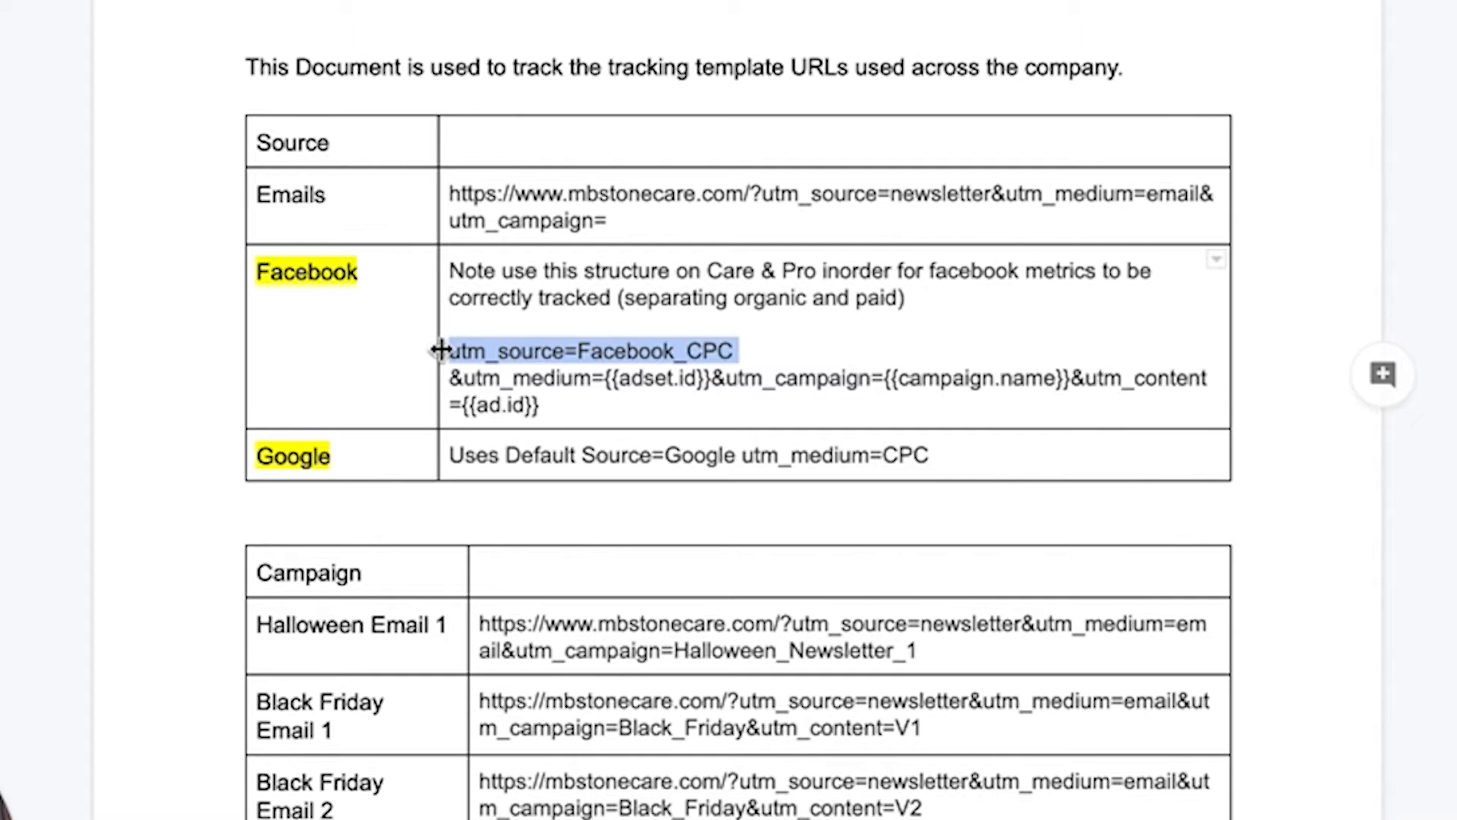
click(692, 326)
drag(740, 349, 582, 348)
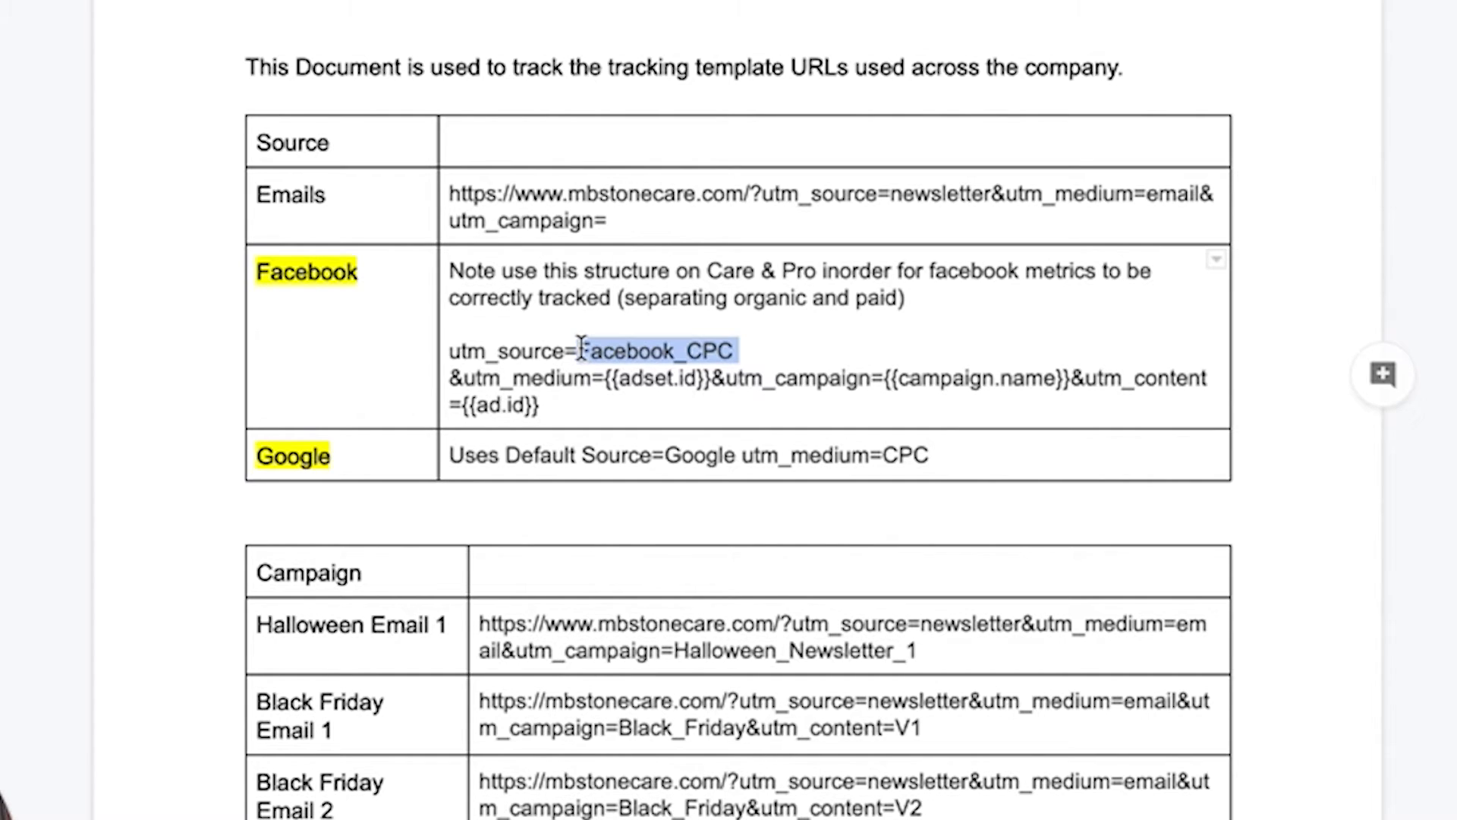
click(678, 193)
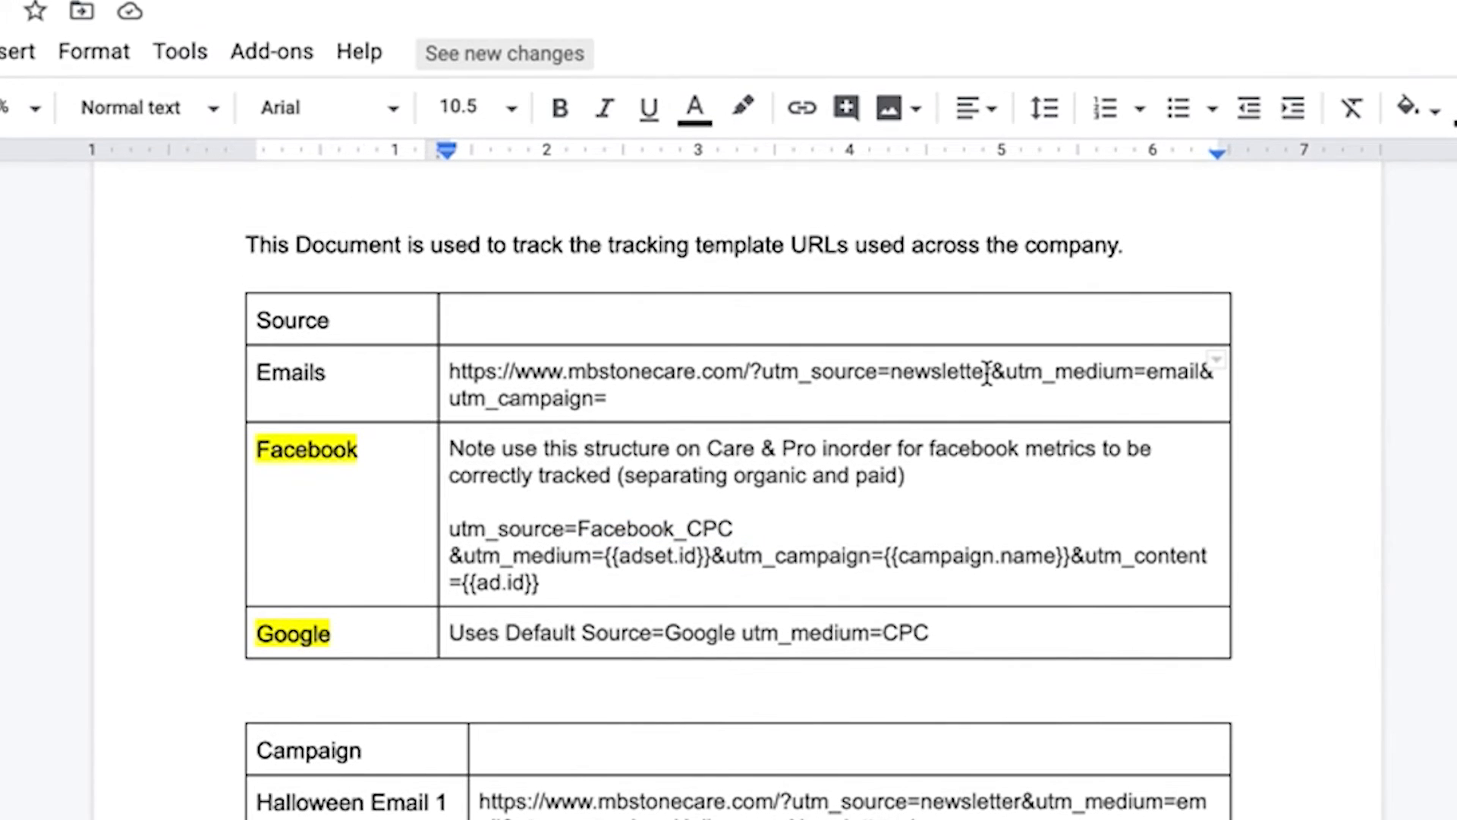
drag(991, 372, 843, 372)
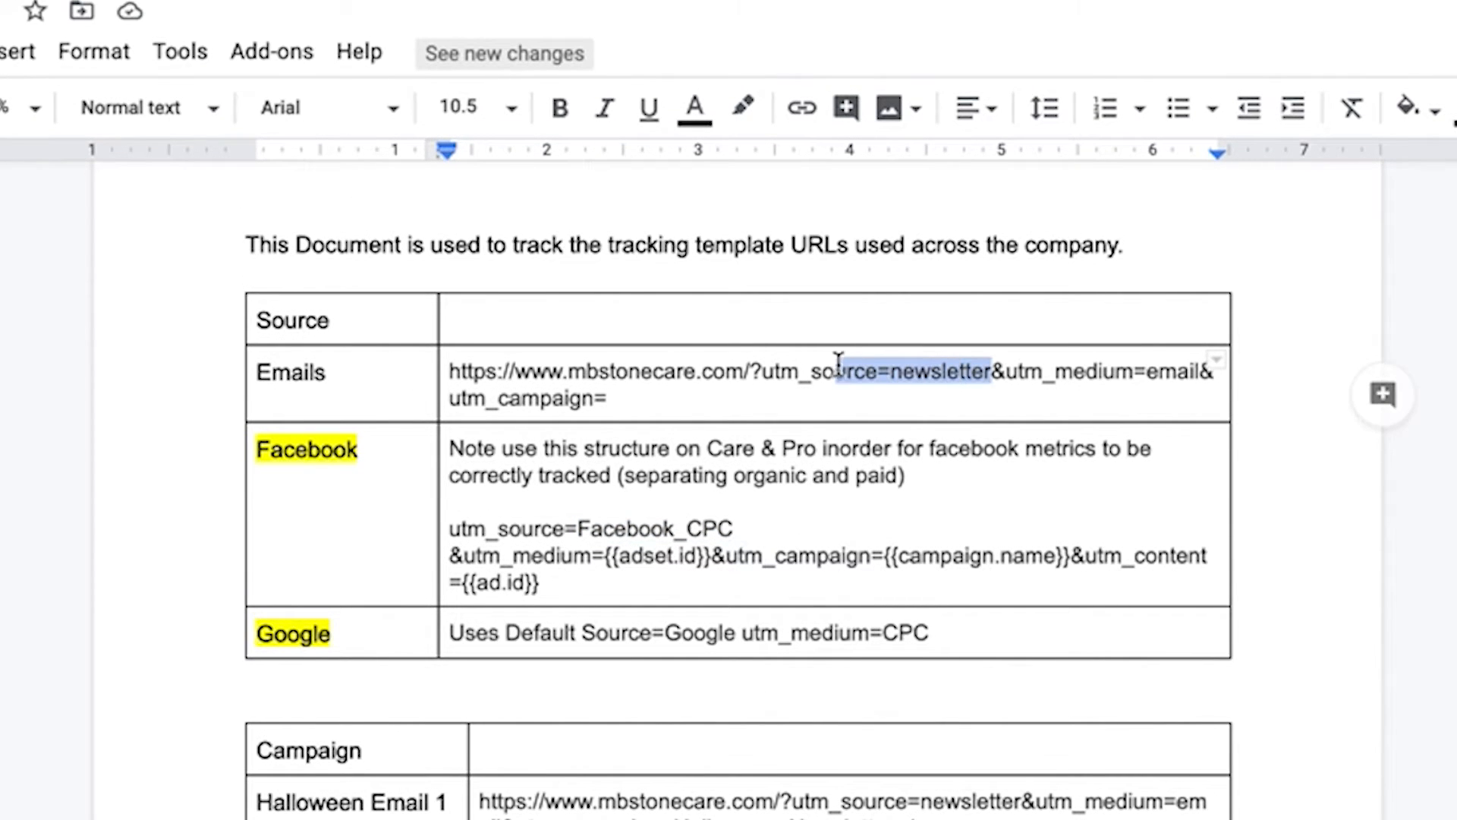
click(1195, 372)
drag(1196, 372, 767, 368)
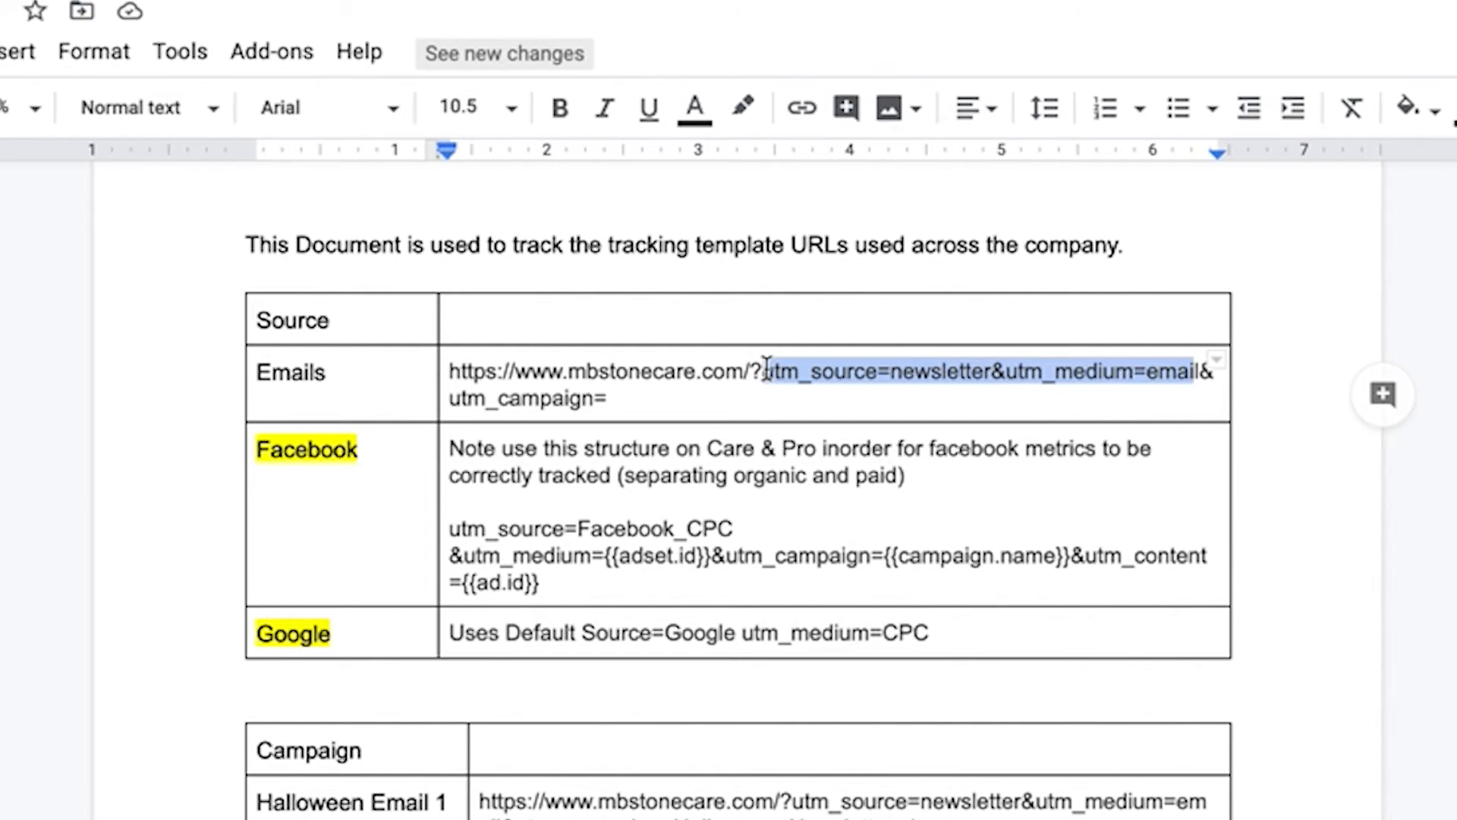
Look through the campaign table's tracking URLs, from Halloween Email 1 to the July 2020 entries.
scroll(772, 416, down, 1)
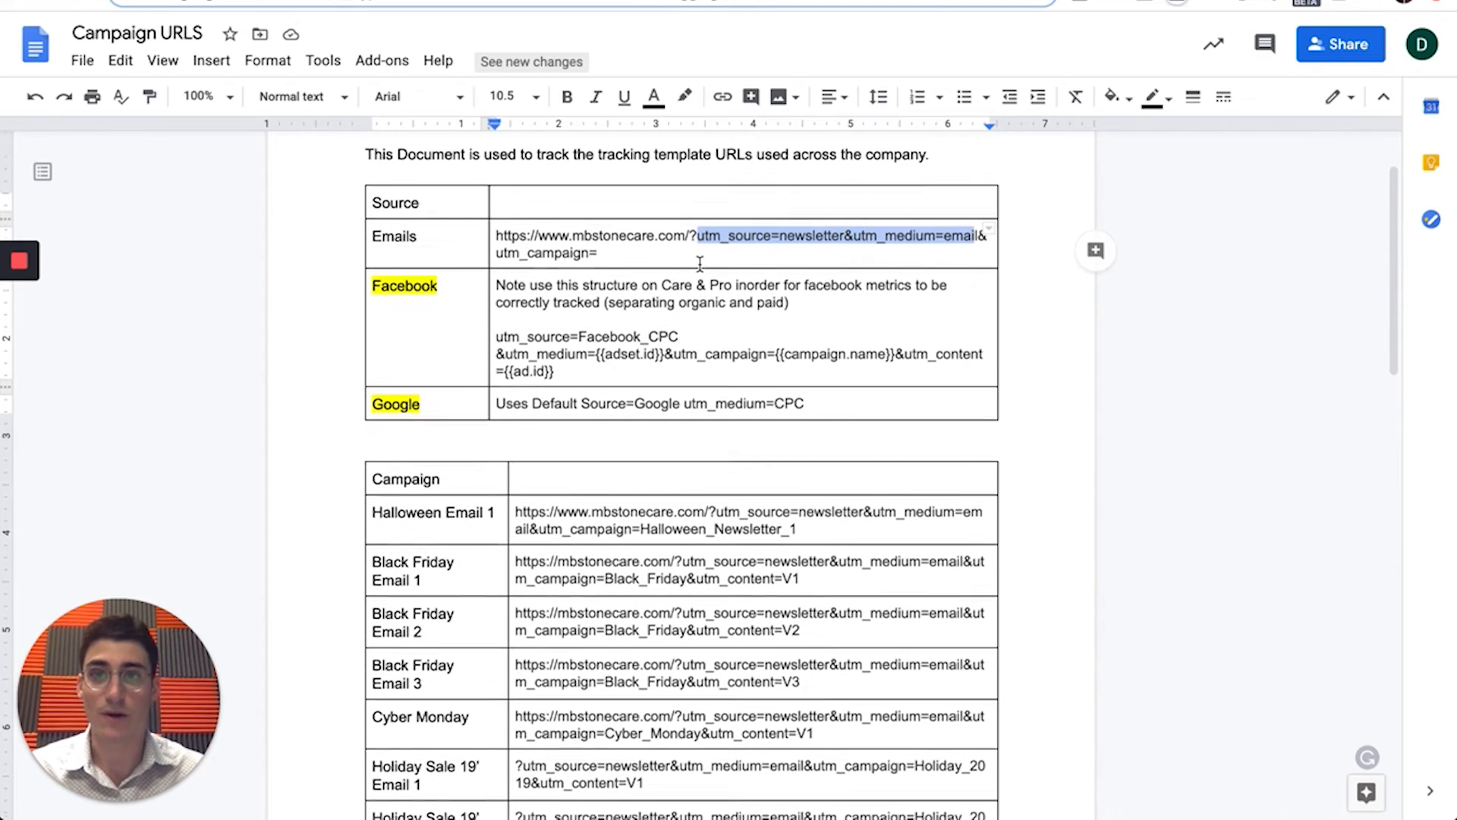
click(598, 258)
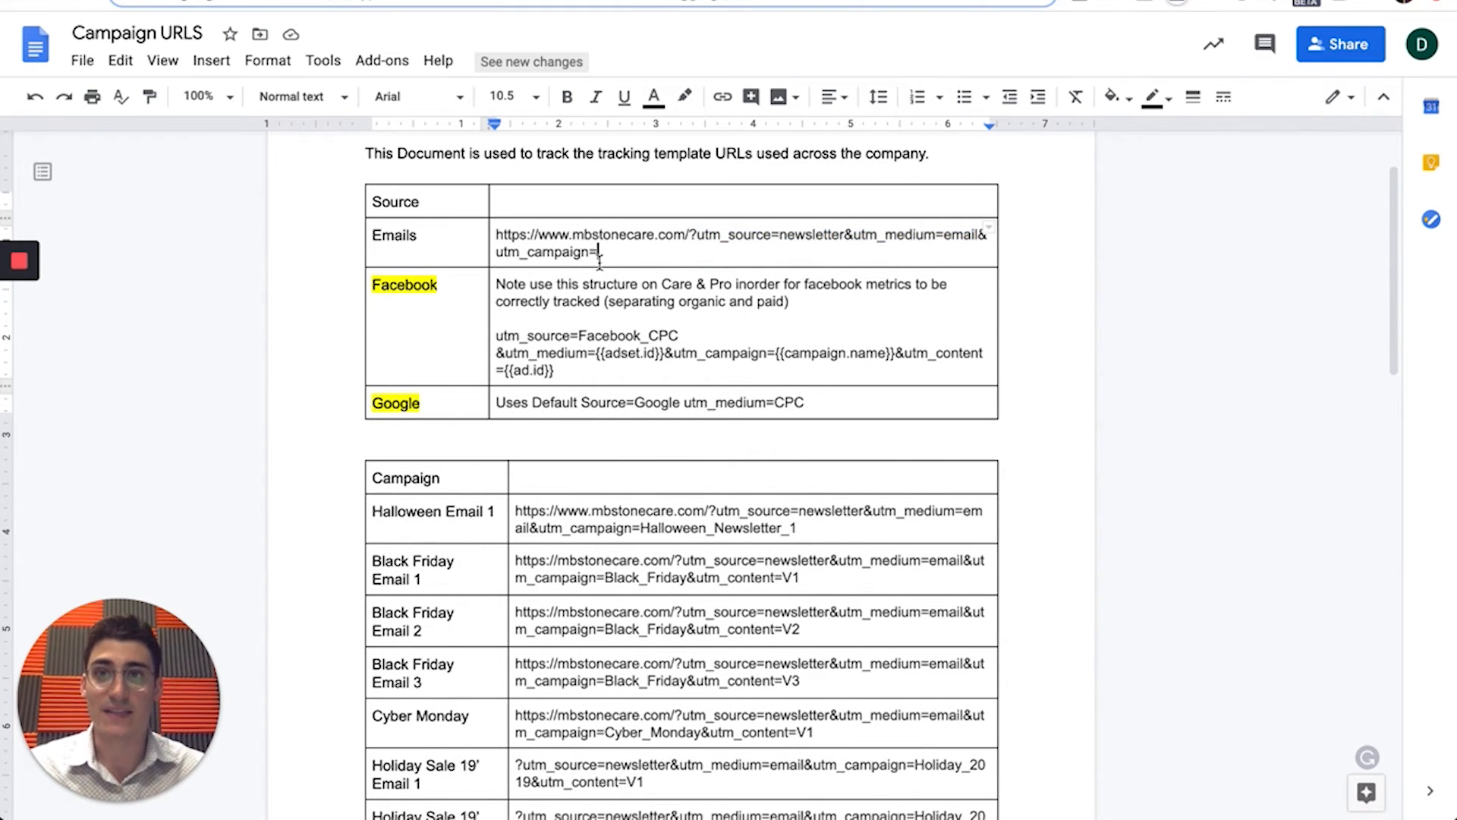
scroll(599, 262, down, 1)
scroll(600, 262, up, 1)
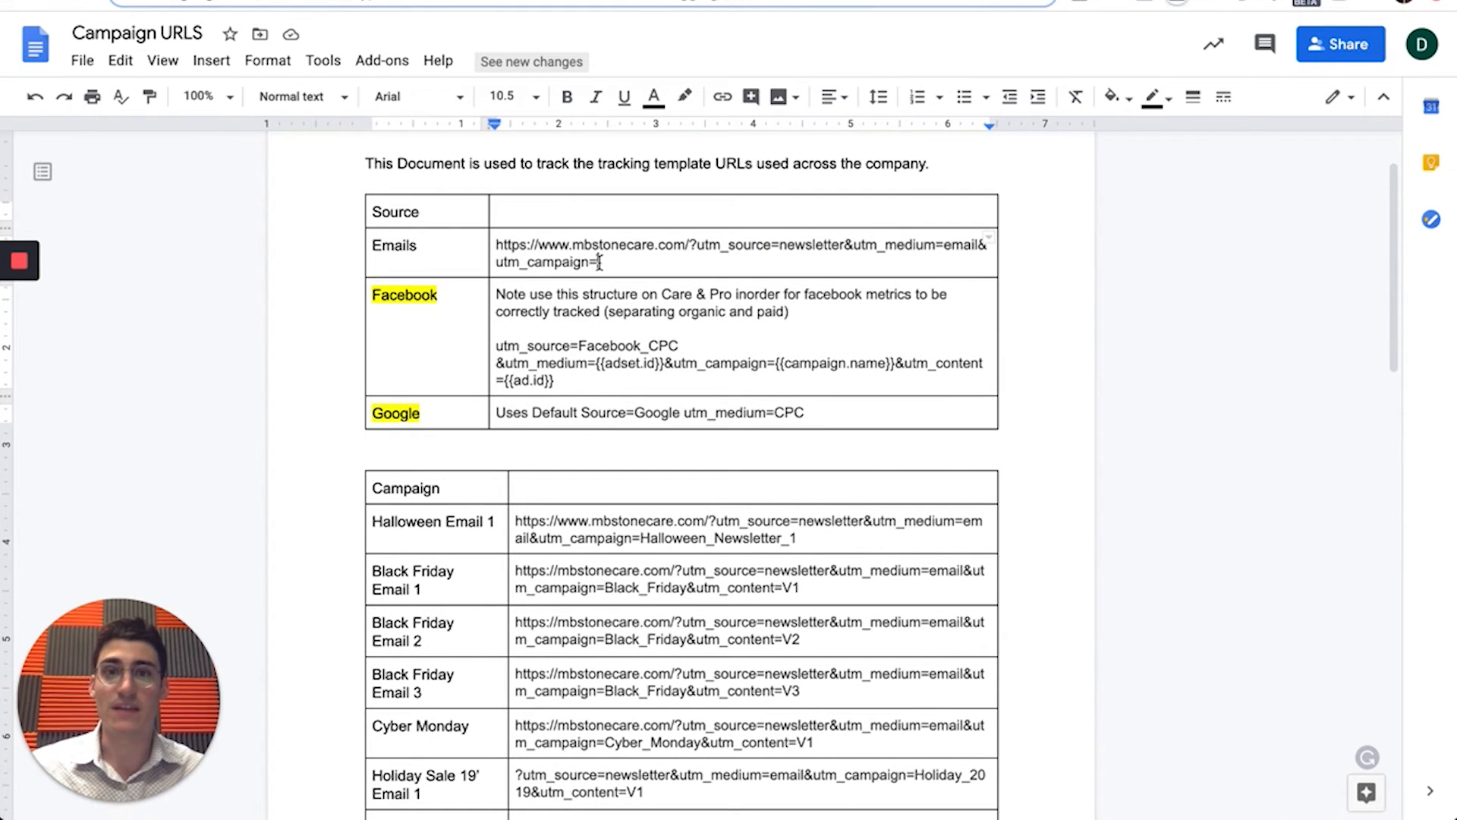
scroll(599, 262, down, 5)
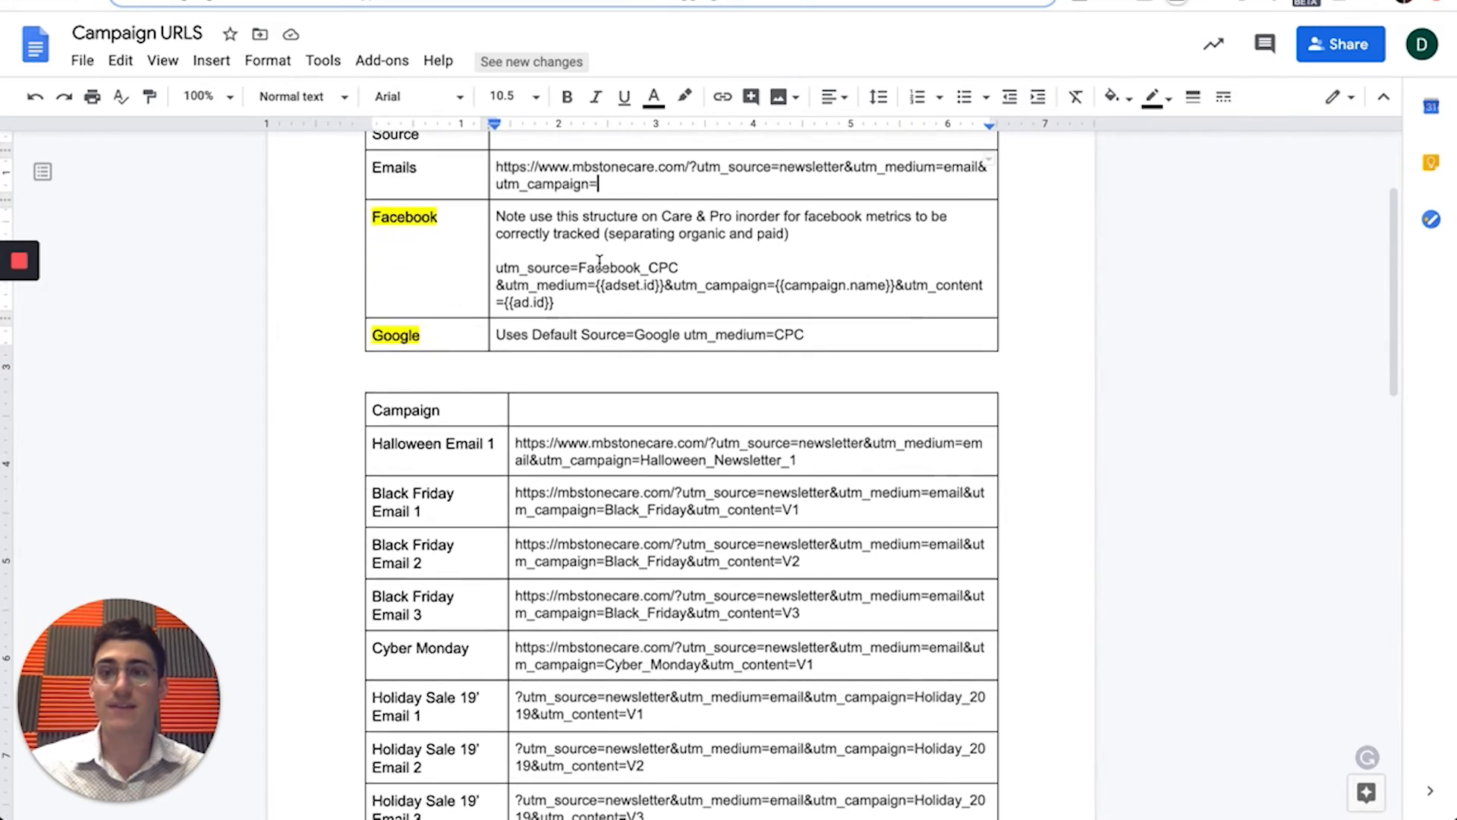
scroll(599, 262, down, 6)
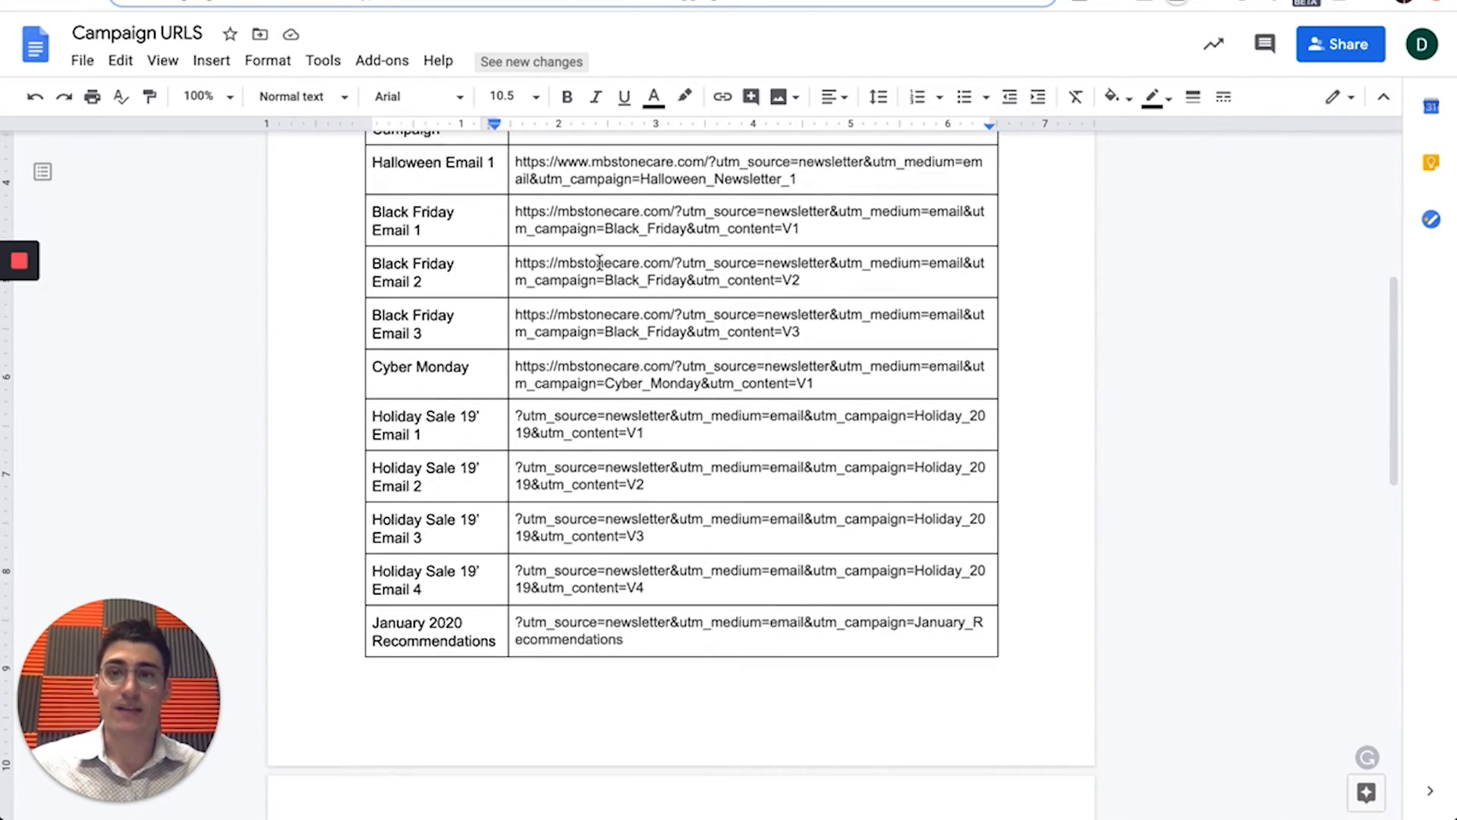
scroll(624, 399, down, 5)
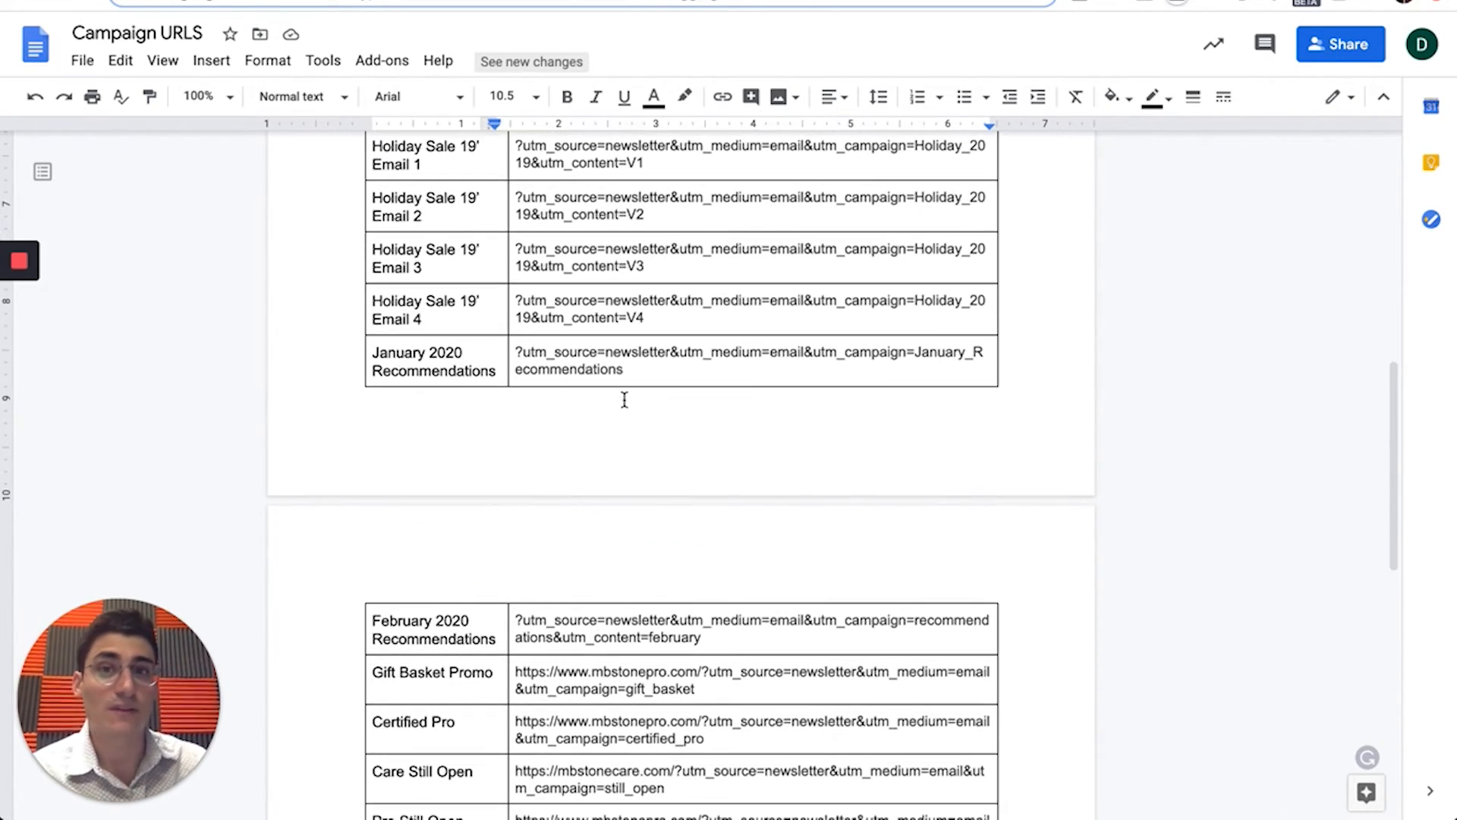
scroll(624, 399, down, 2)
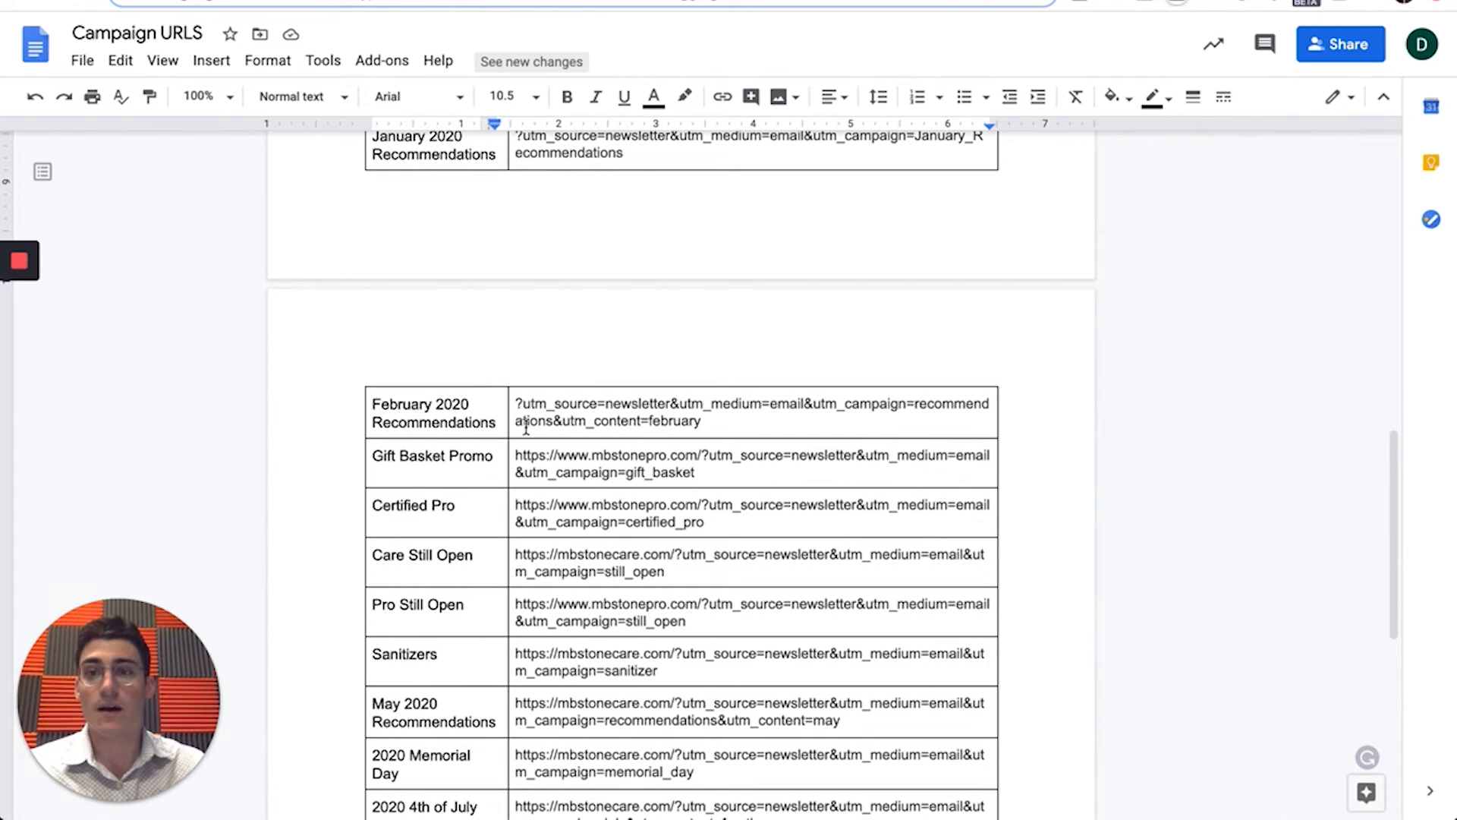
scroll(606, 463, down, 1)
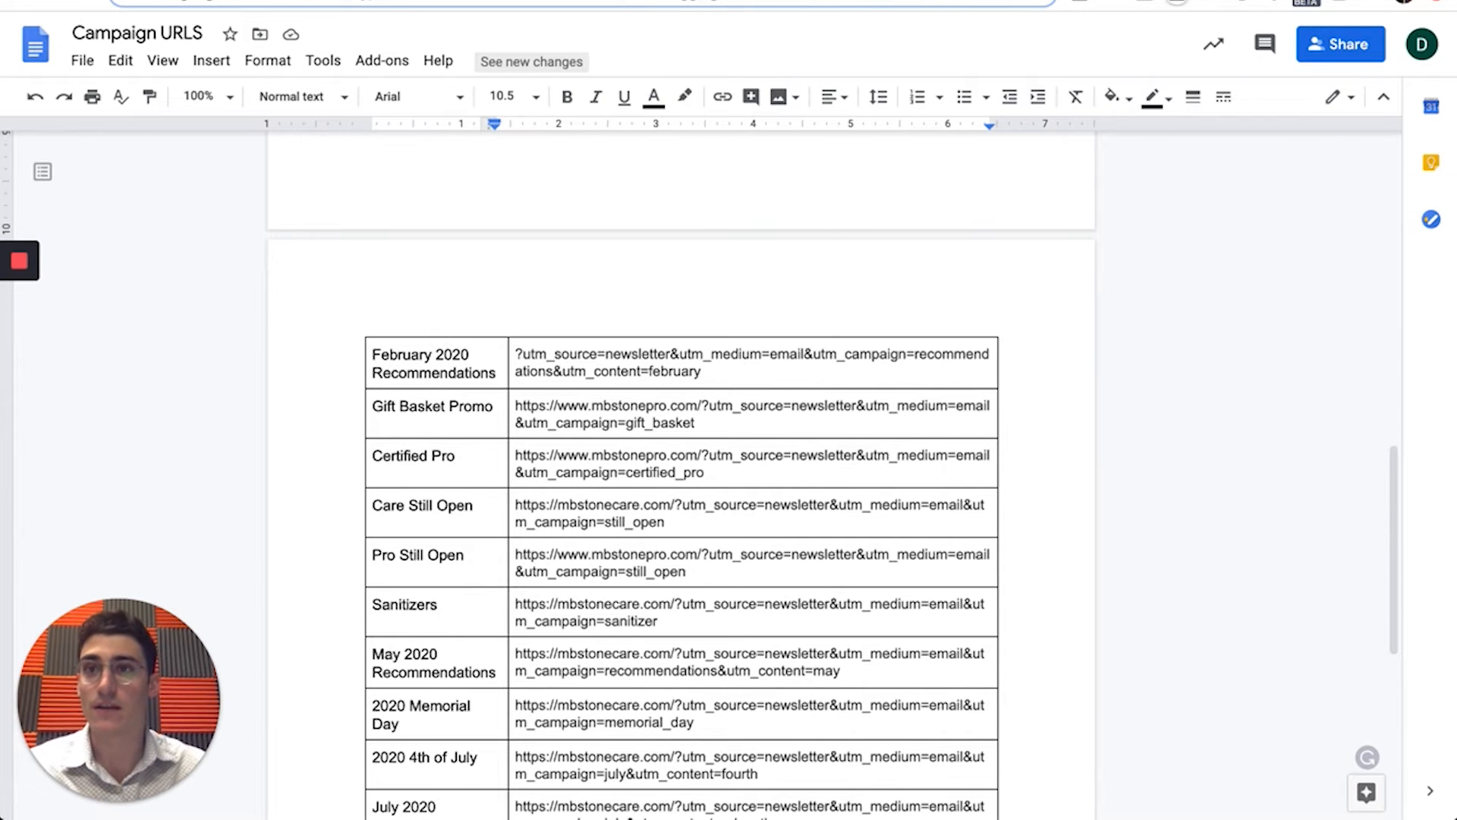
scroll(387, 218, up, 20)
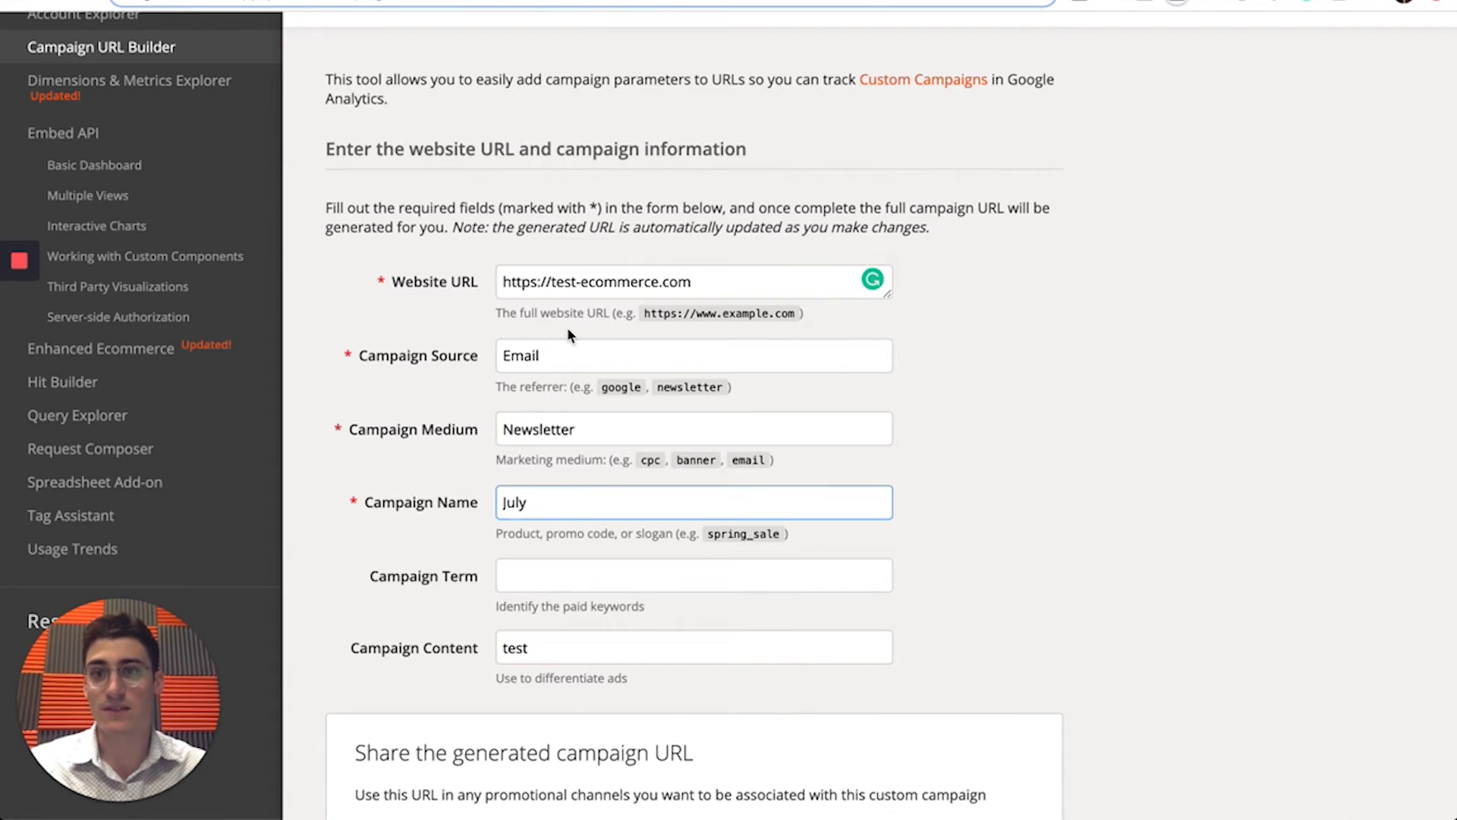
Return to the Campaign URL Builder and copy the generated campaign URL.
click(567, 326)
click(567, 348)
scroll(618, 358, down, 2)
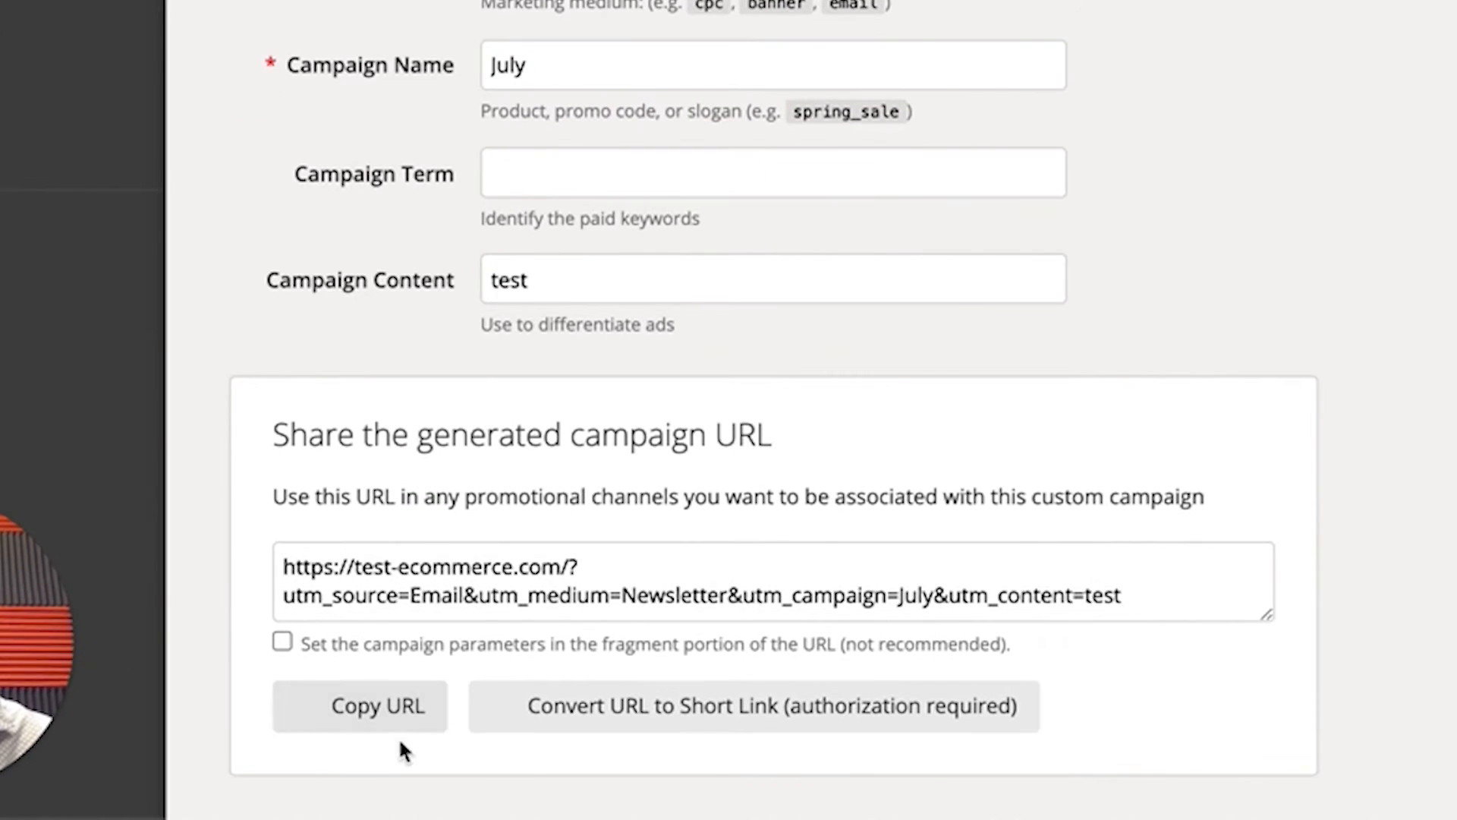
click(439, 813)
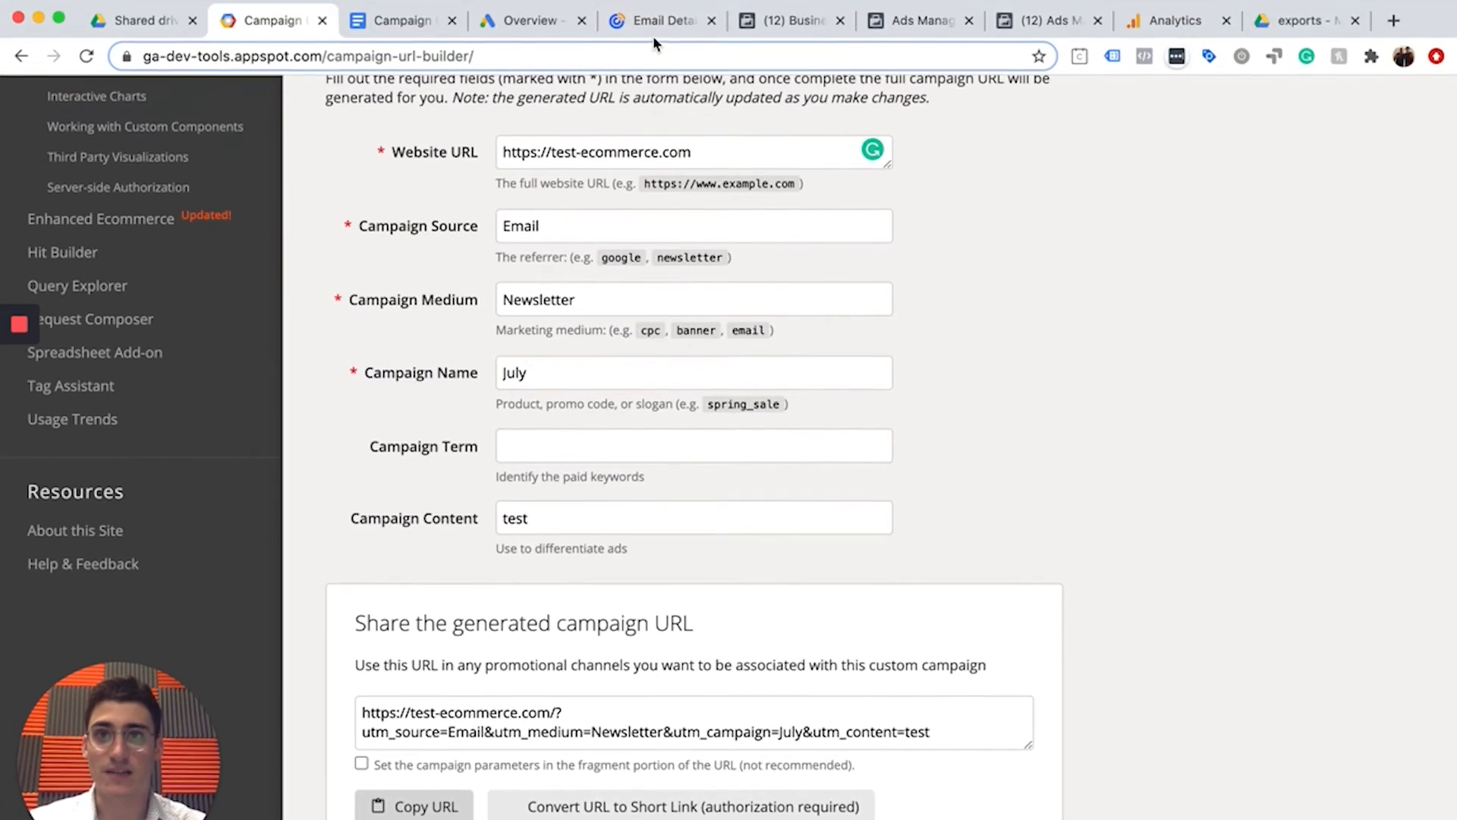
Switch to Constant Contact and make a copy of the Product Education - July email campaign.
click(653, 35)
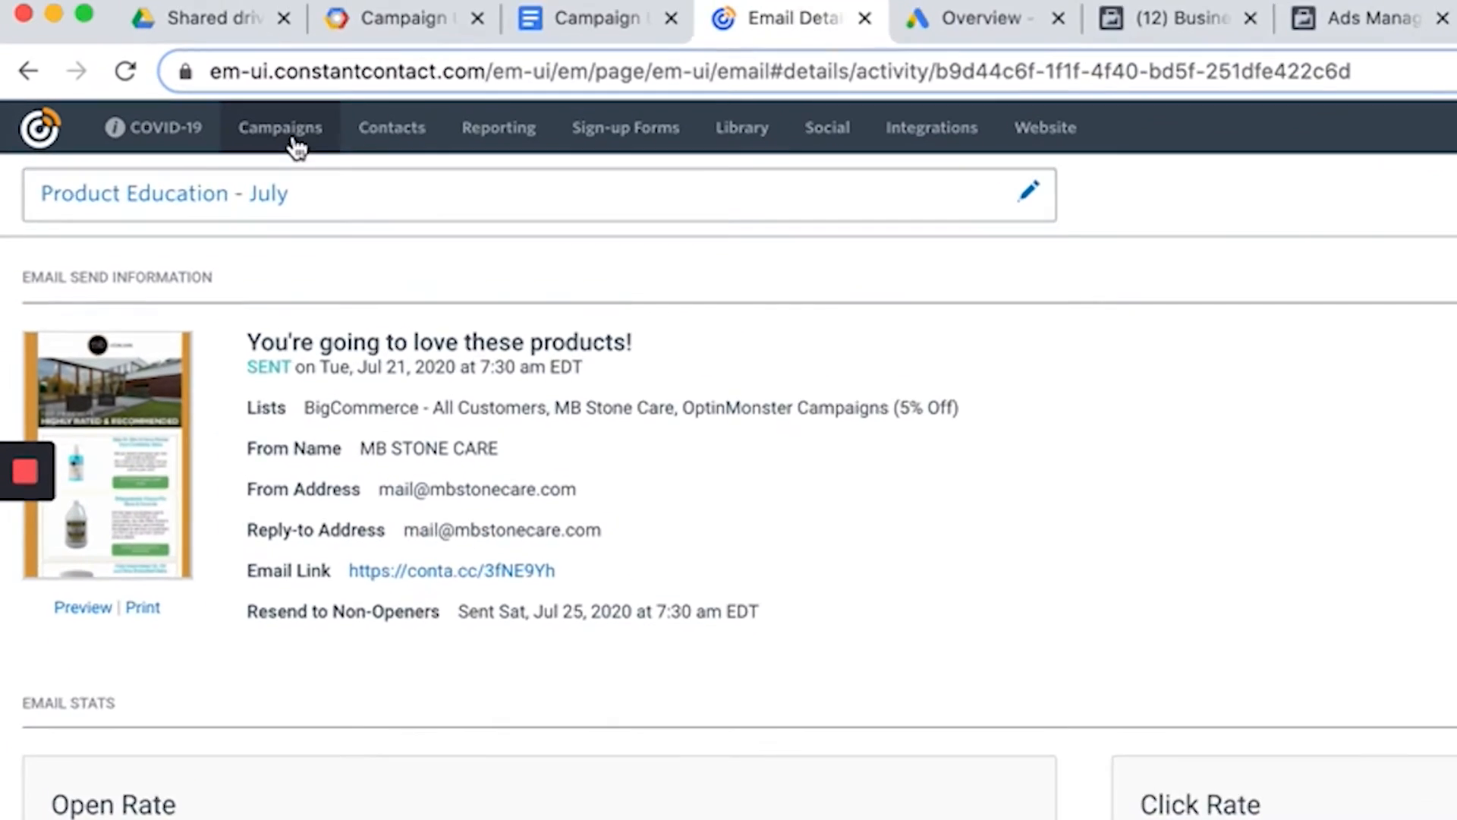
click(202, 122)
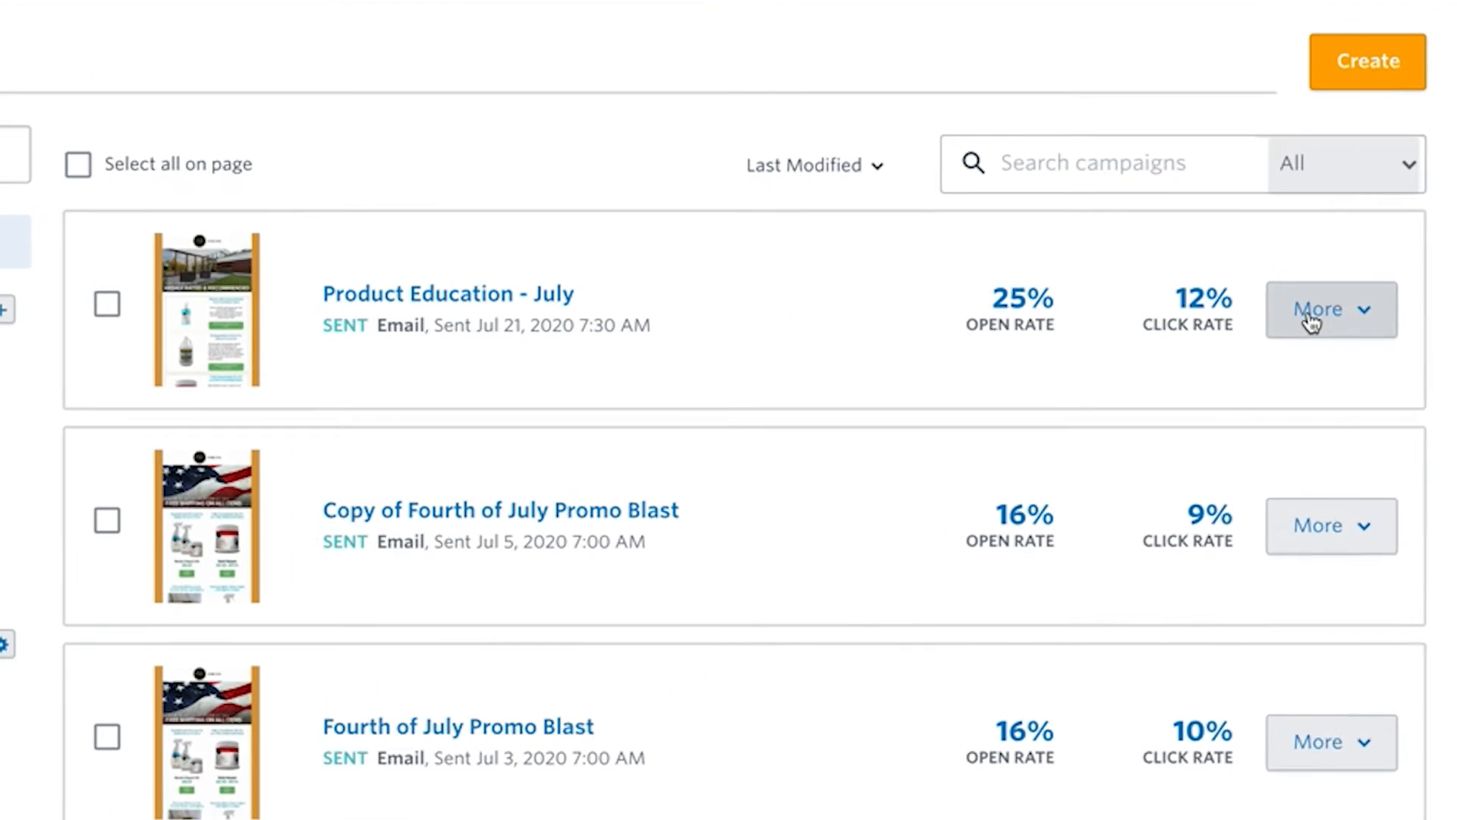
click(1345, 305)
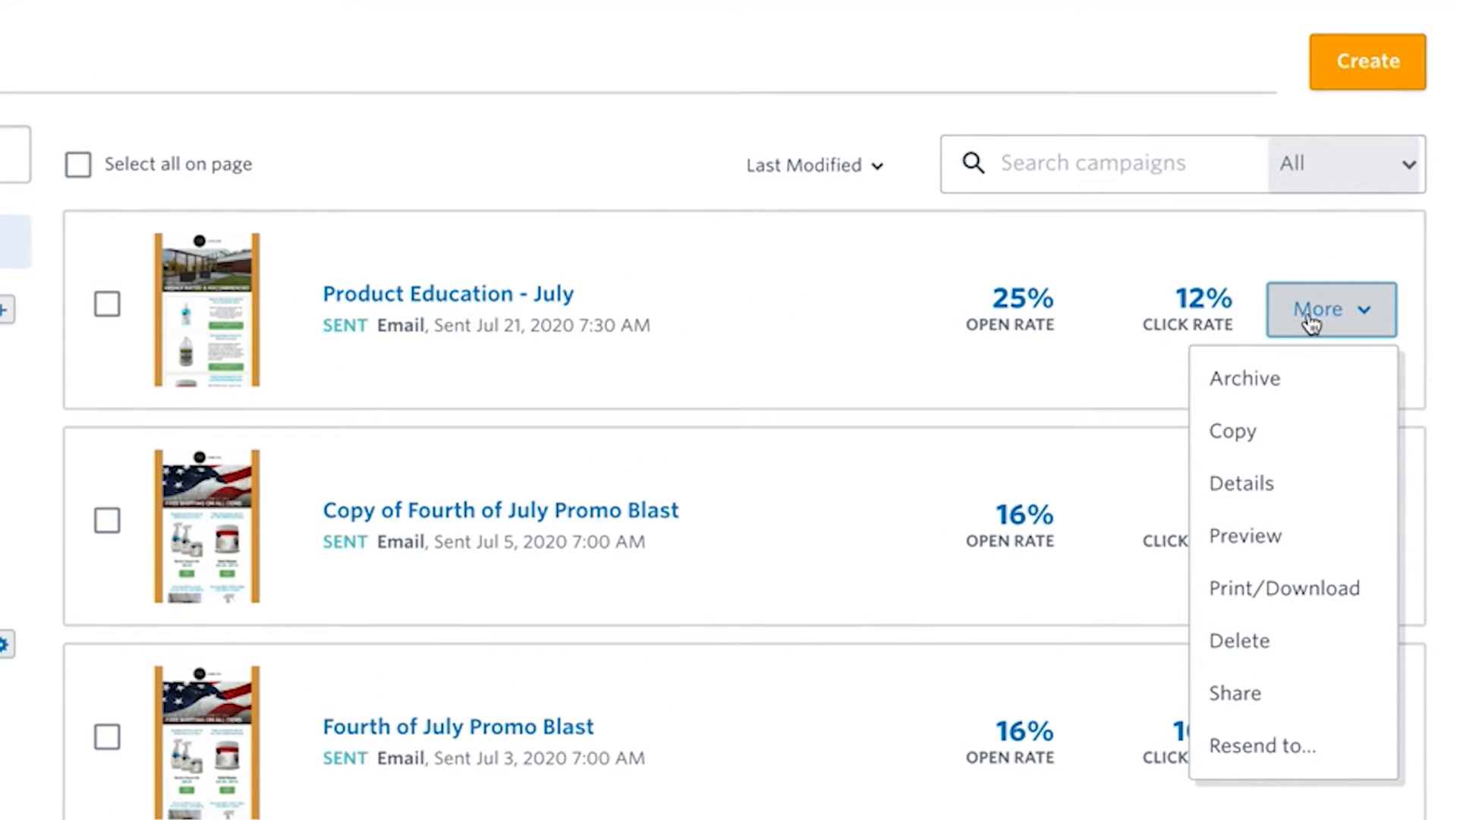
click(1290, 440)
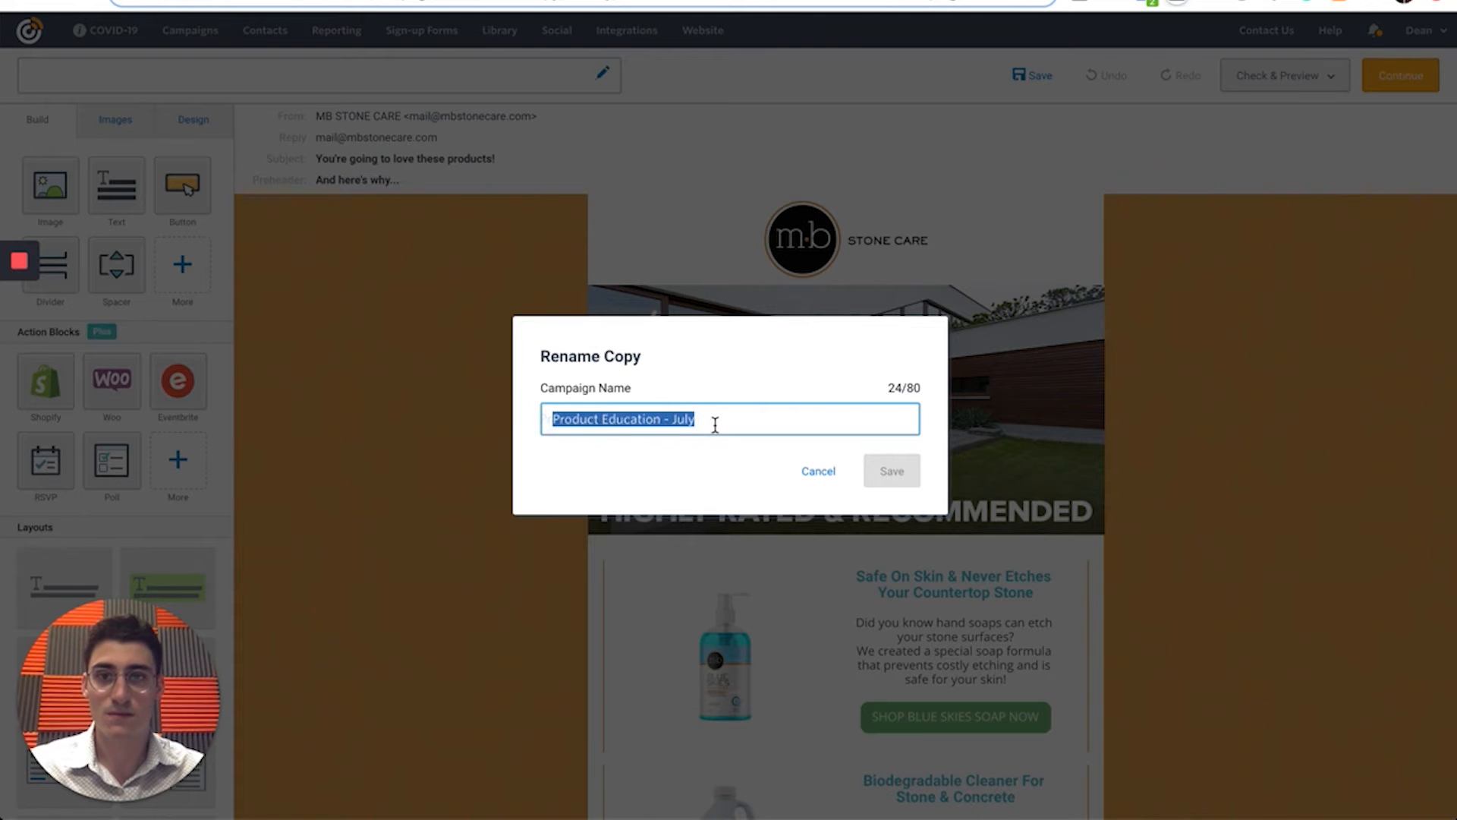
Name the copied campaign "Product Education - August" and save the name.
drag(714, 419, 682, 419)
key(BackSpace)
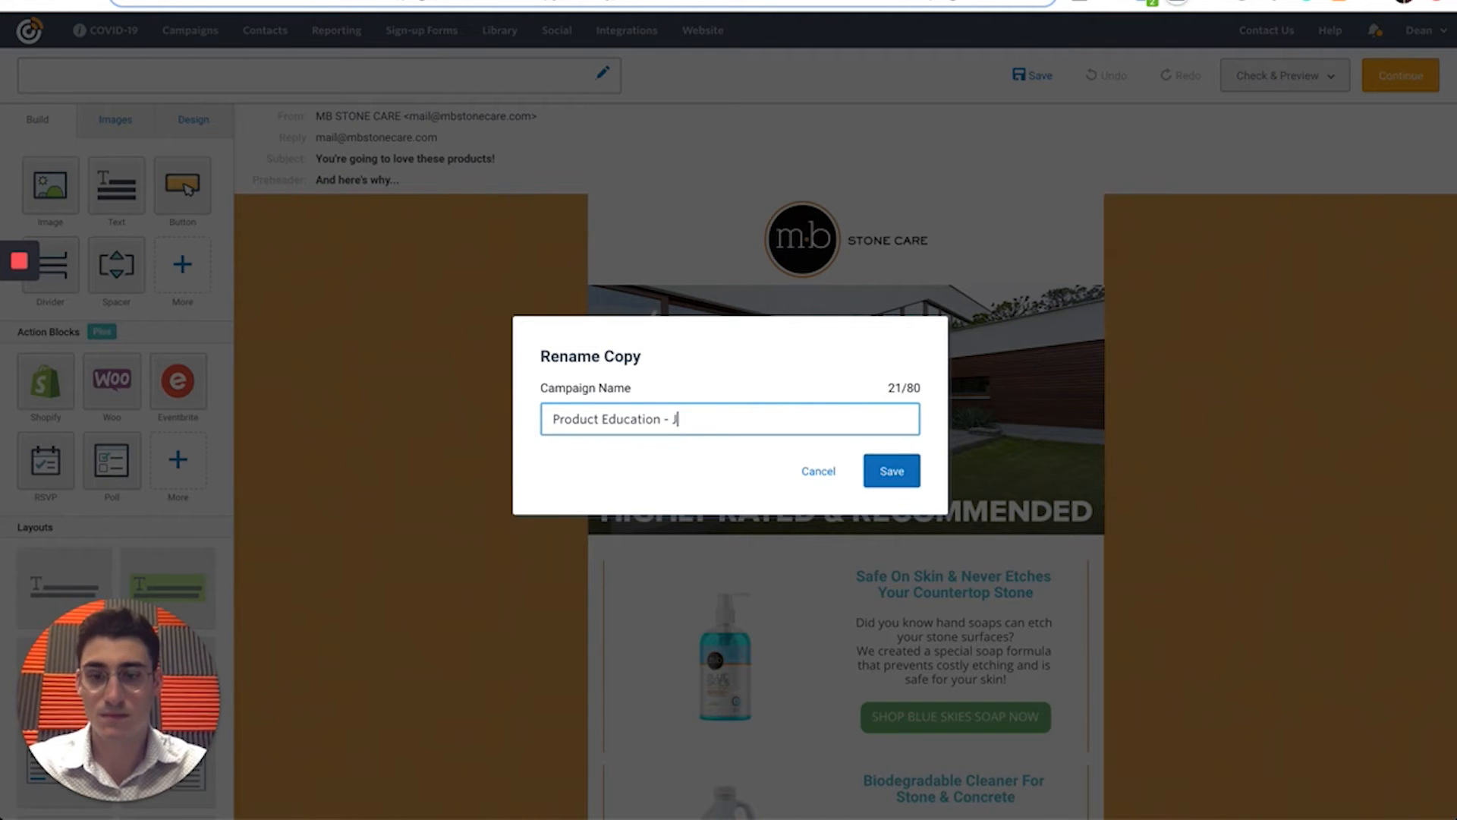
text(August)
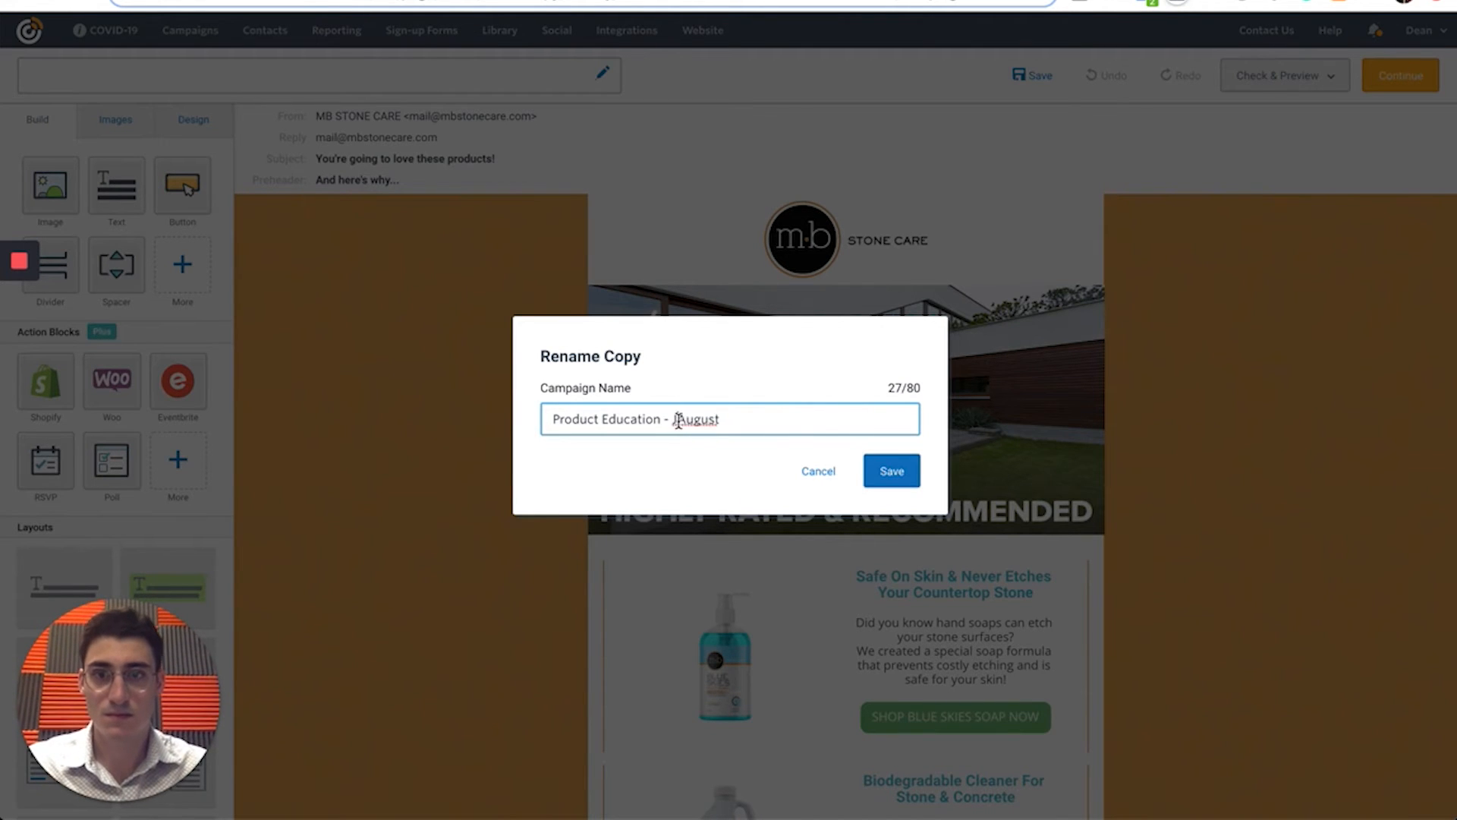
click(678, 419)
key(BackSpace)
click(890, 471)
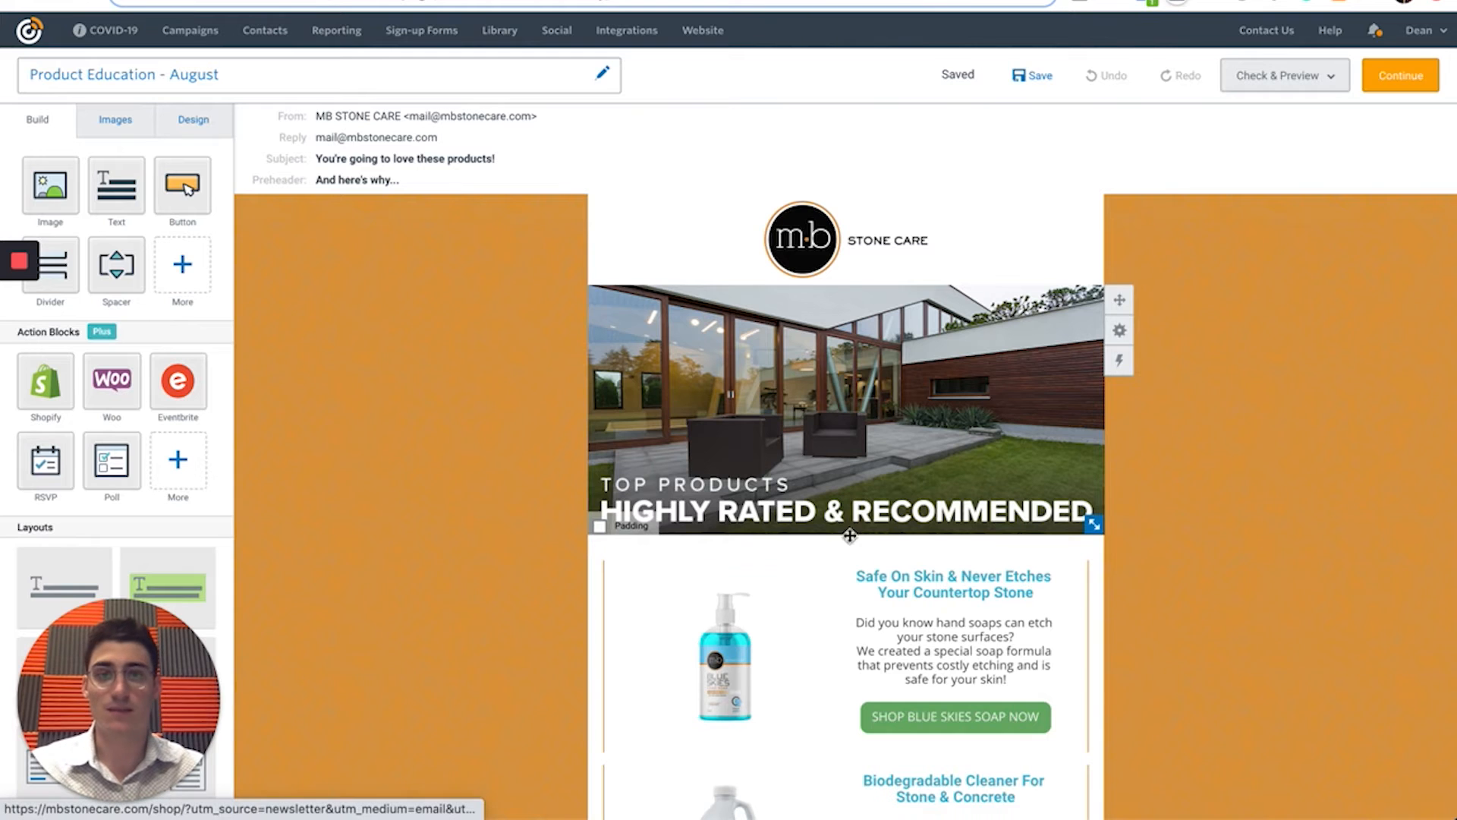
scroll(881, 623, down, 3)
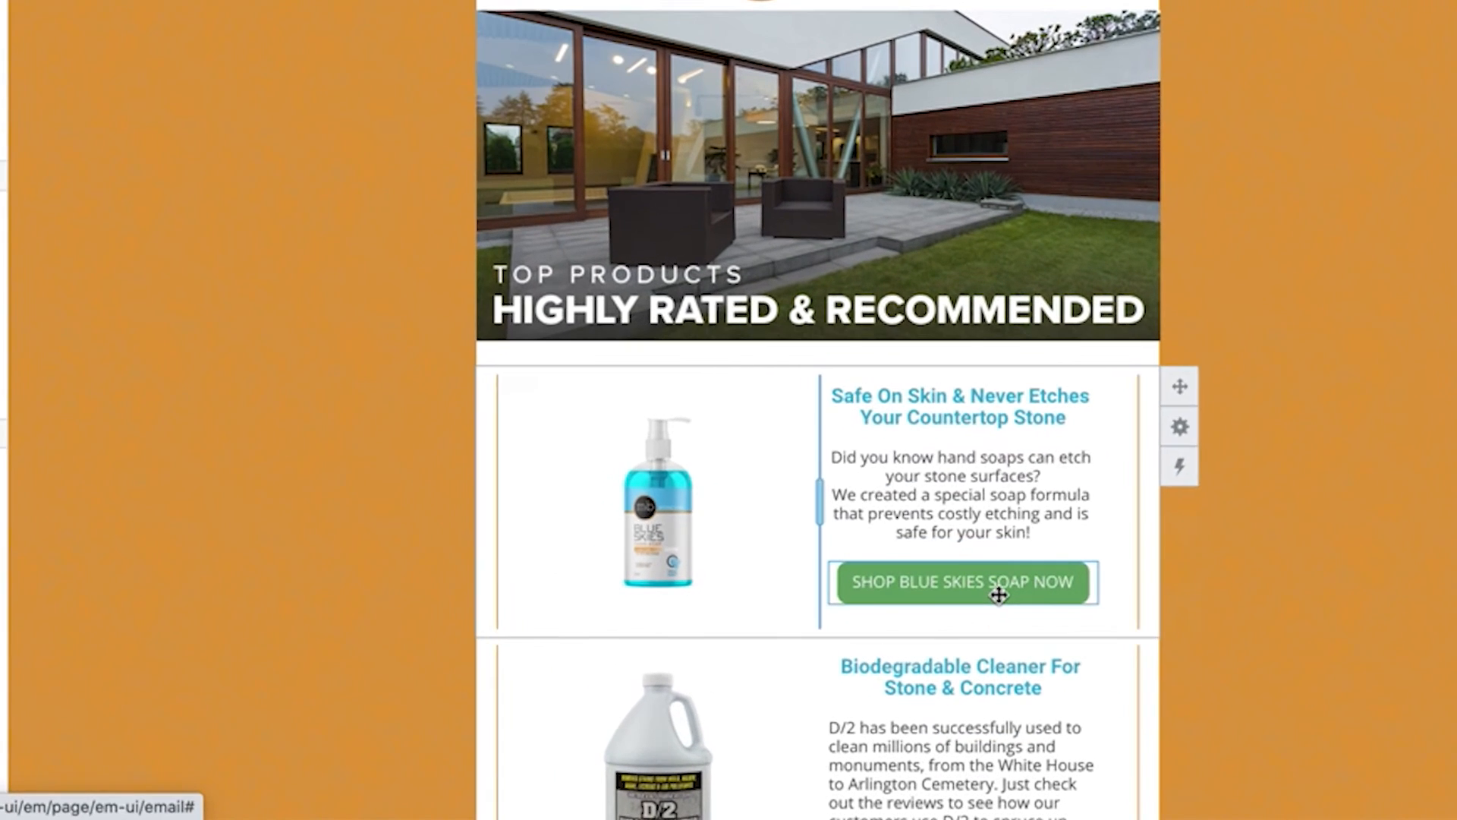
click(999, 595)
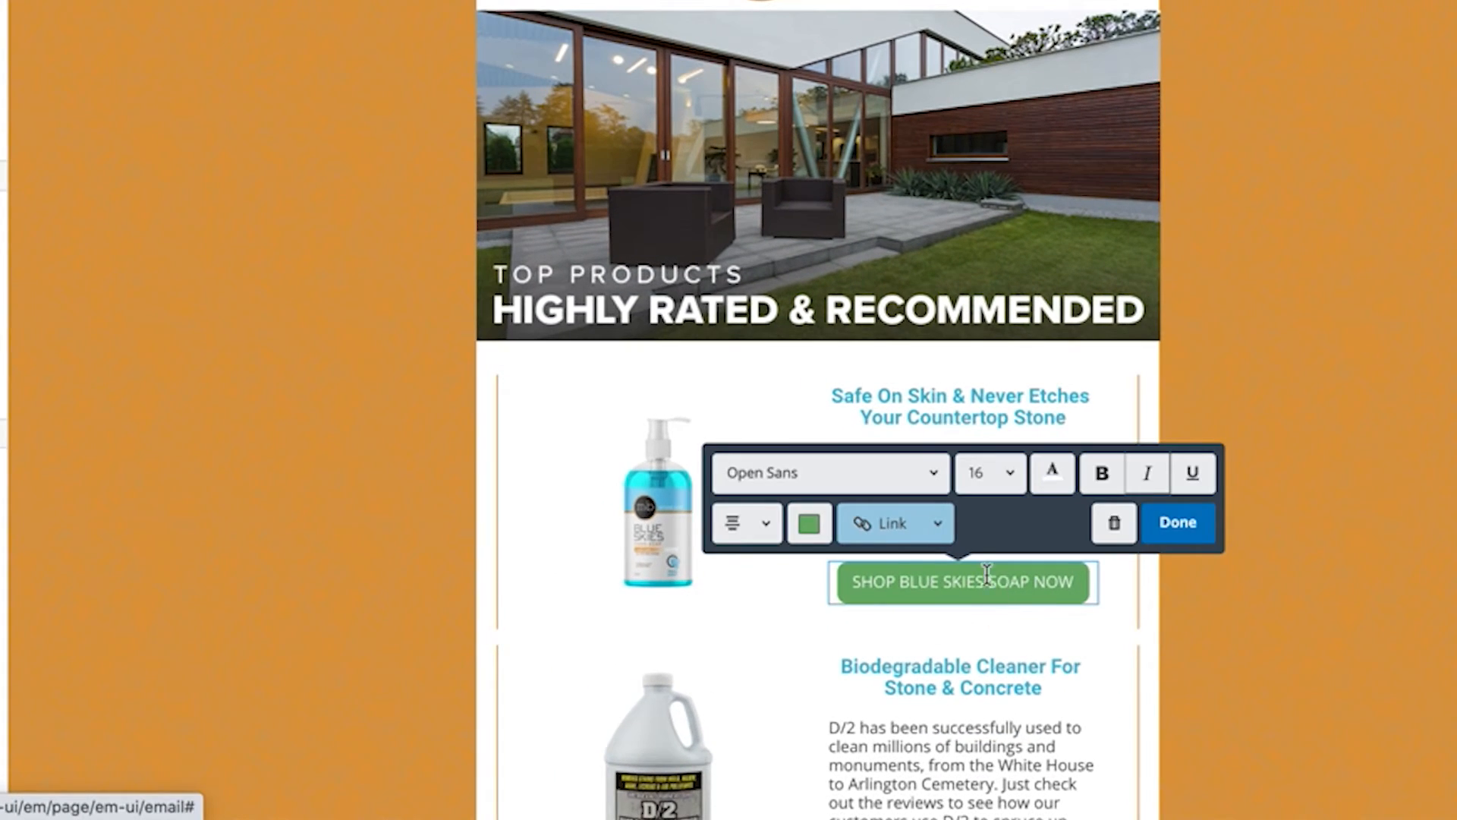
click(913, 533)
click(939, 578)
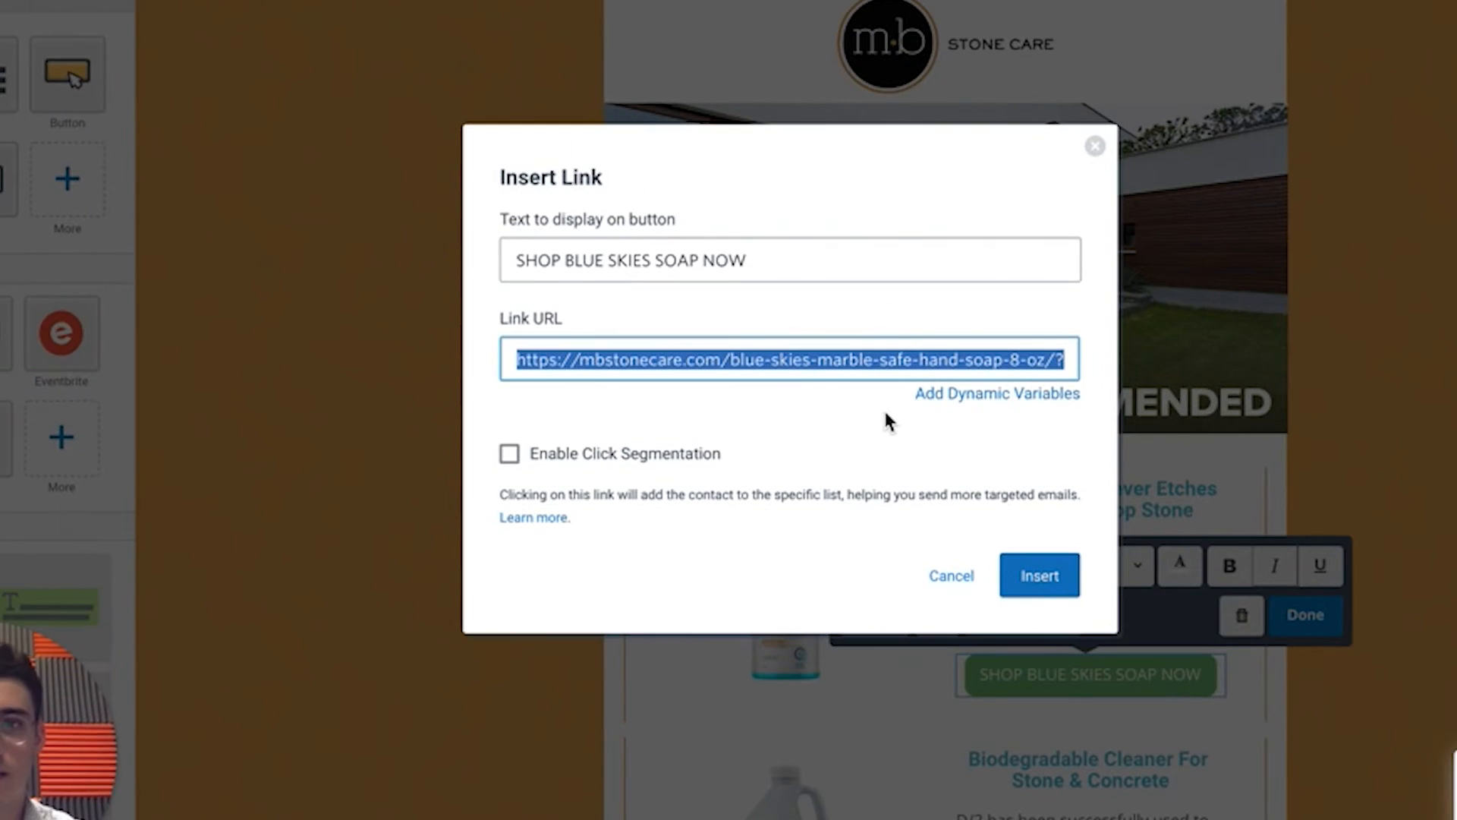
drag(917, 372, 1116, 367)
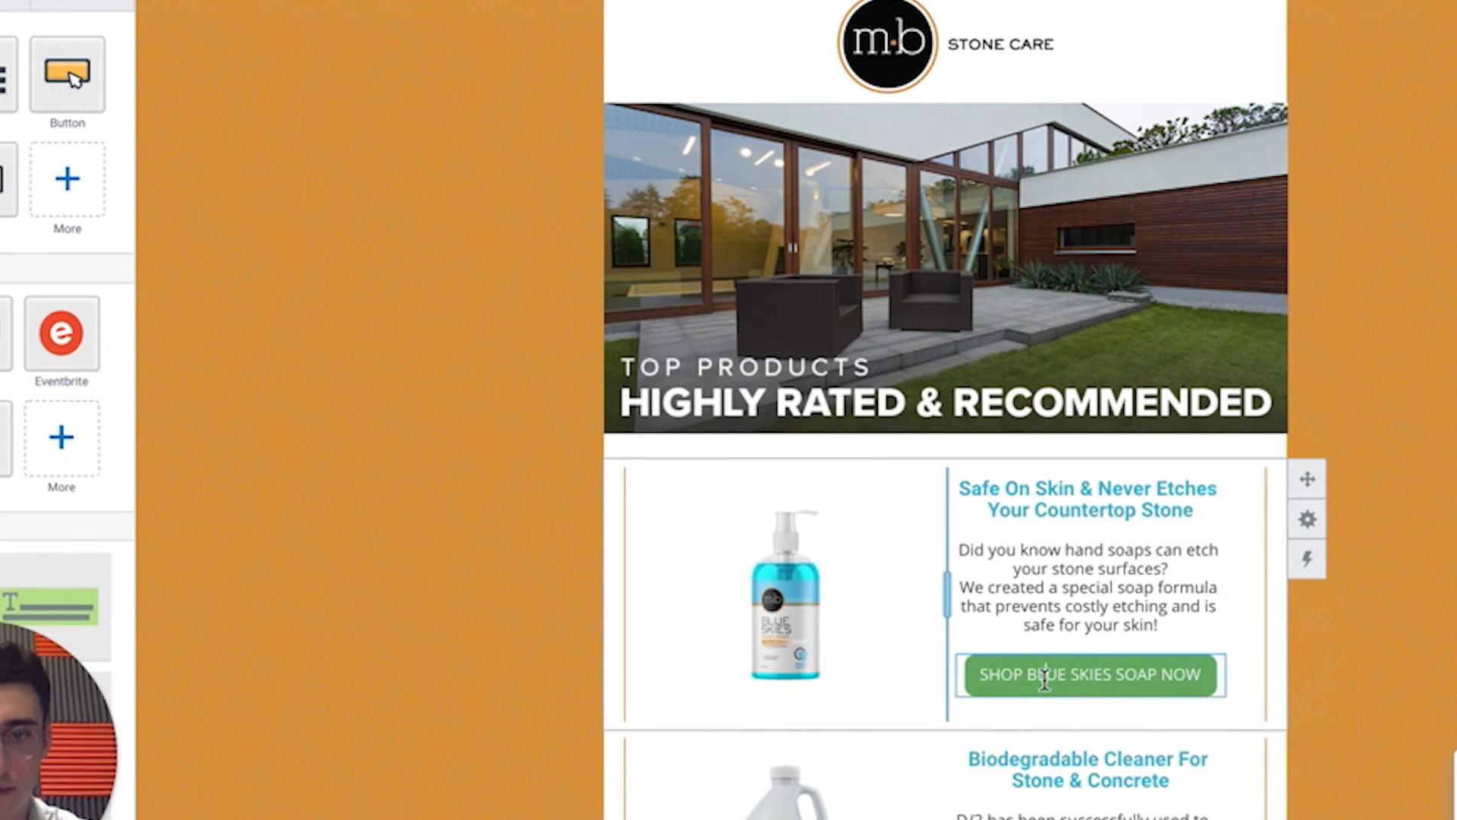
Try replacing the Blue Skies soap button link's tracking parameters with utm_source=Email, utm_medium=Newsletter, utm_campaign=July and utm_content=test, and cancel the edit.
click(1021, 675)
click(1025, 614)
click(995, 653)
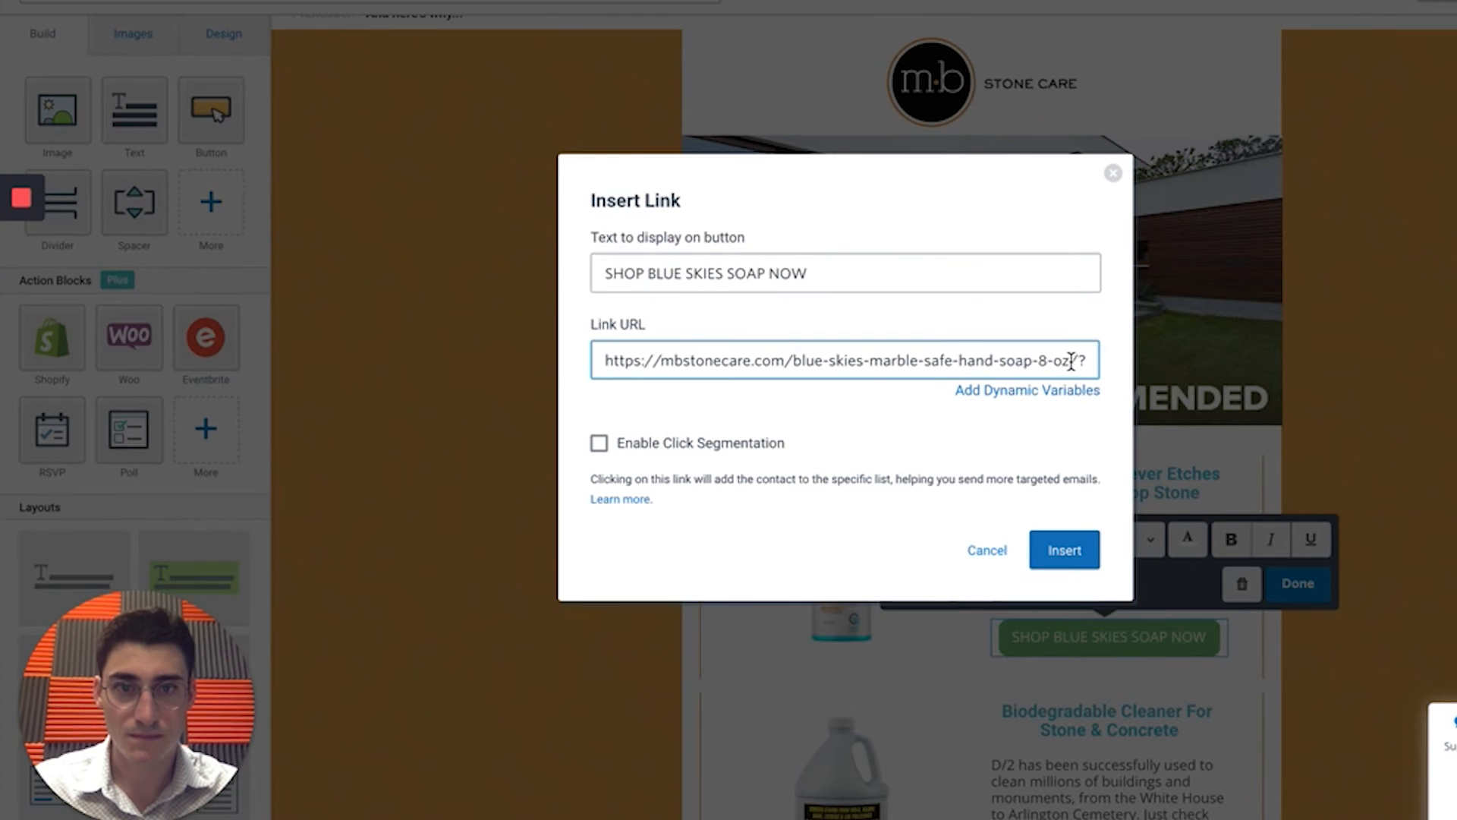
drag(1071, 363, 1115, 362)
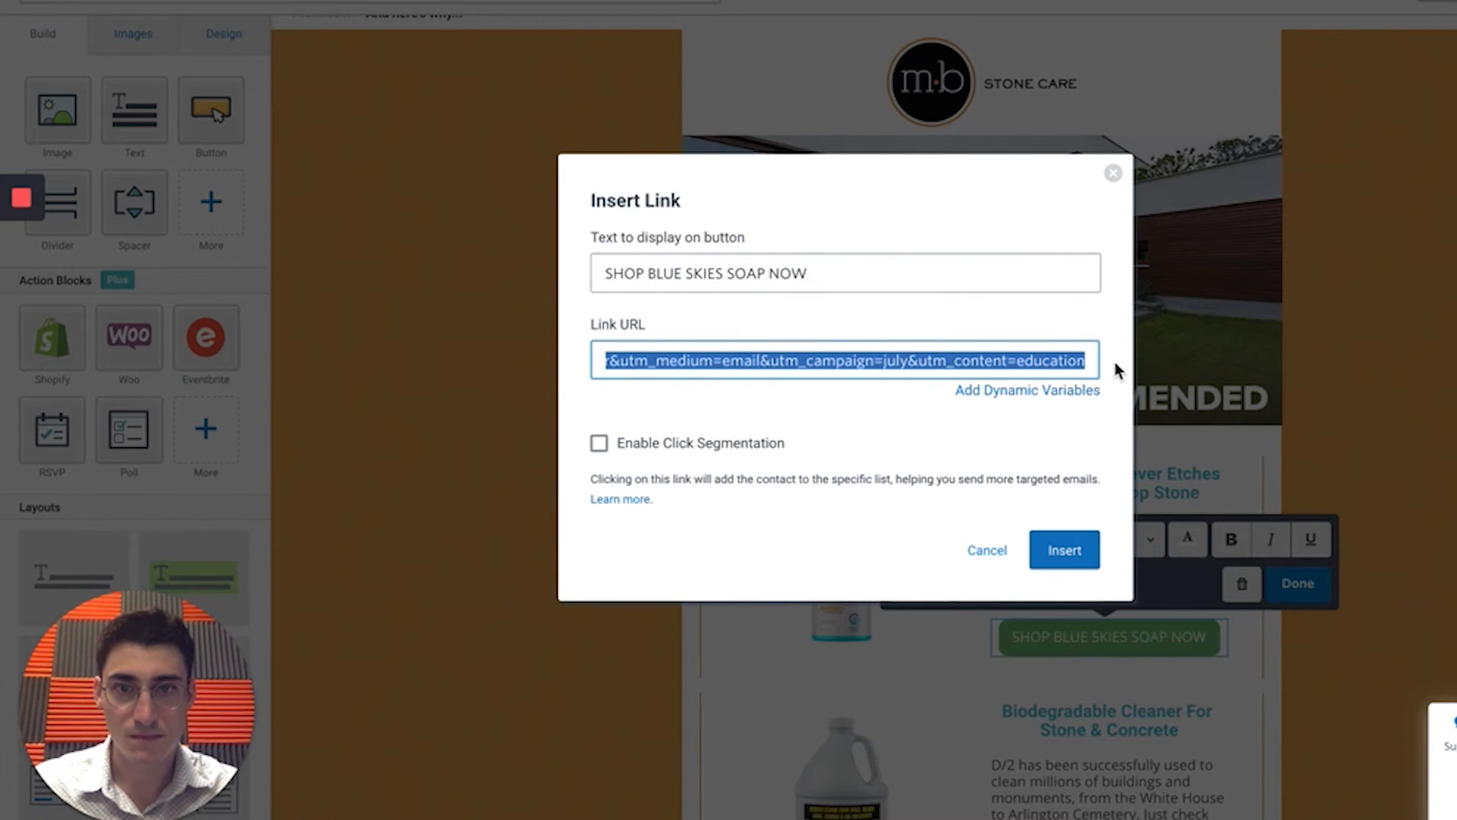
text(utm_source=email&utm_medium=Newsletter&utm_campaign=July&utm_content=test)
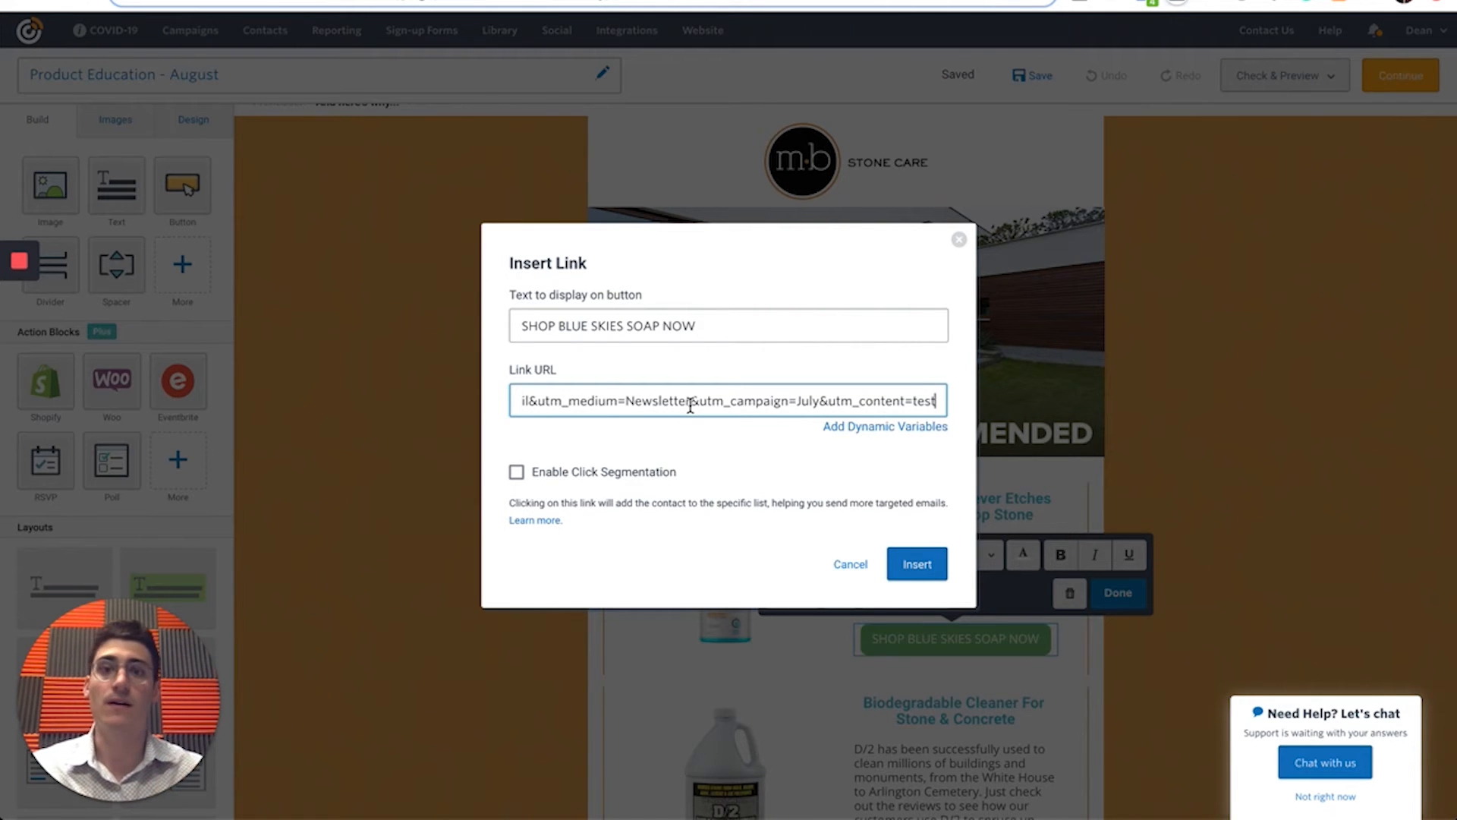
click(851, 566)
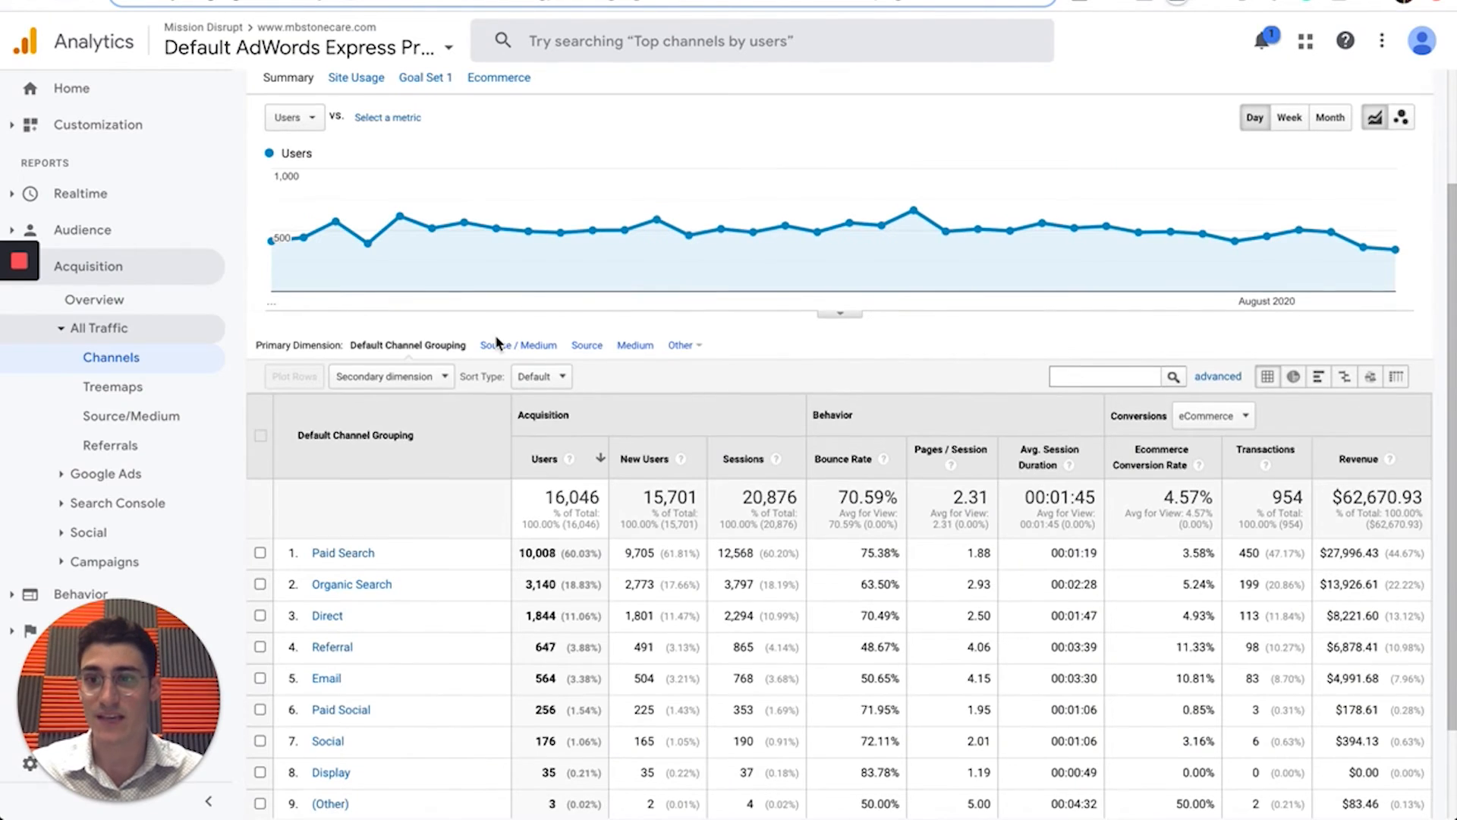
In Google Analytics, open the Email channel's landing pages and add Medium as the secondary dimension.
scroll(497, 343, down, 2)
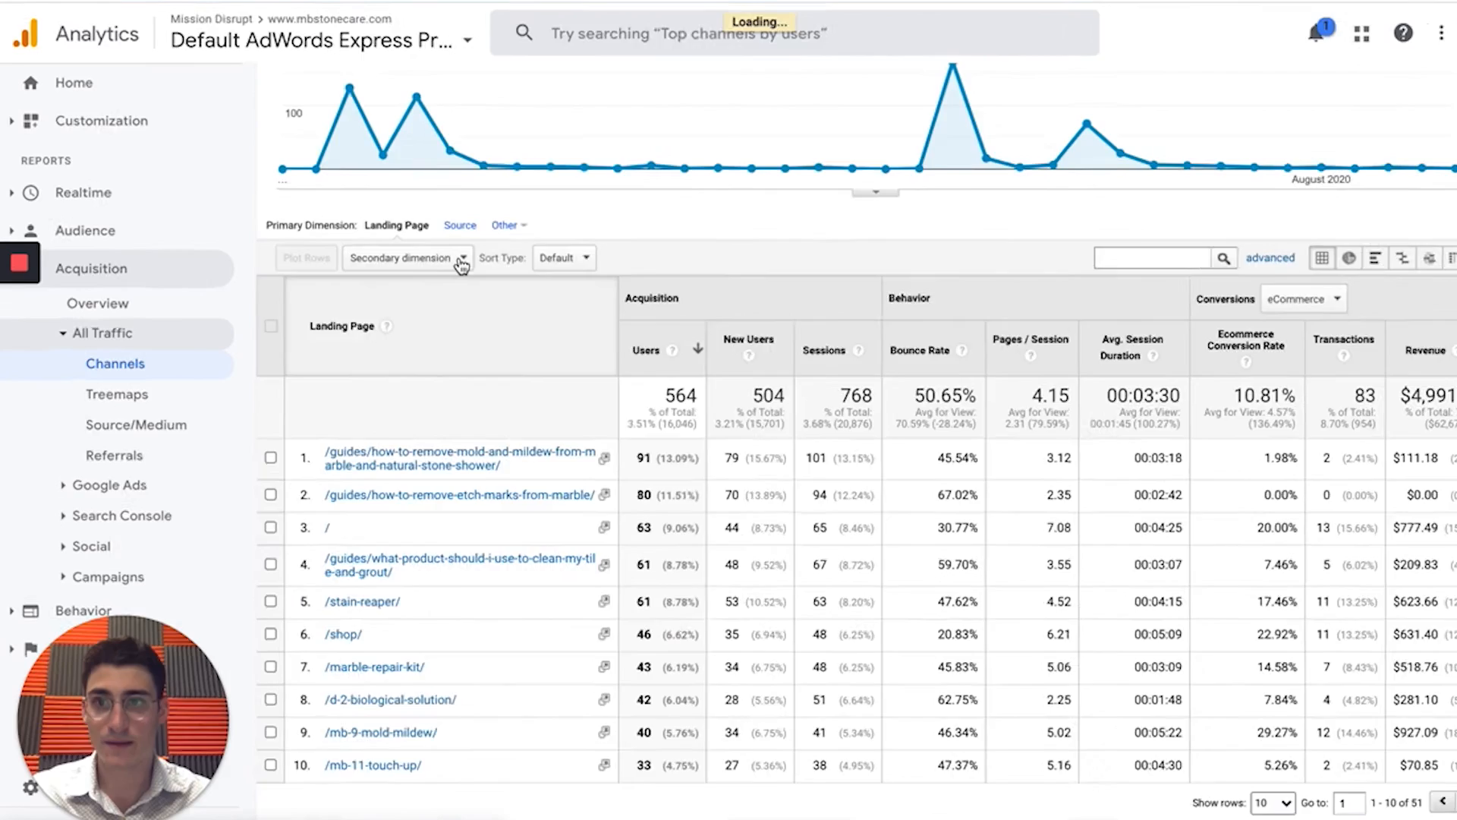
click(444, 256)
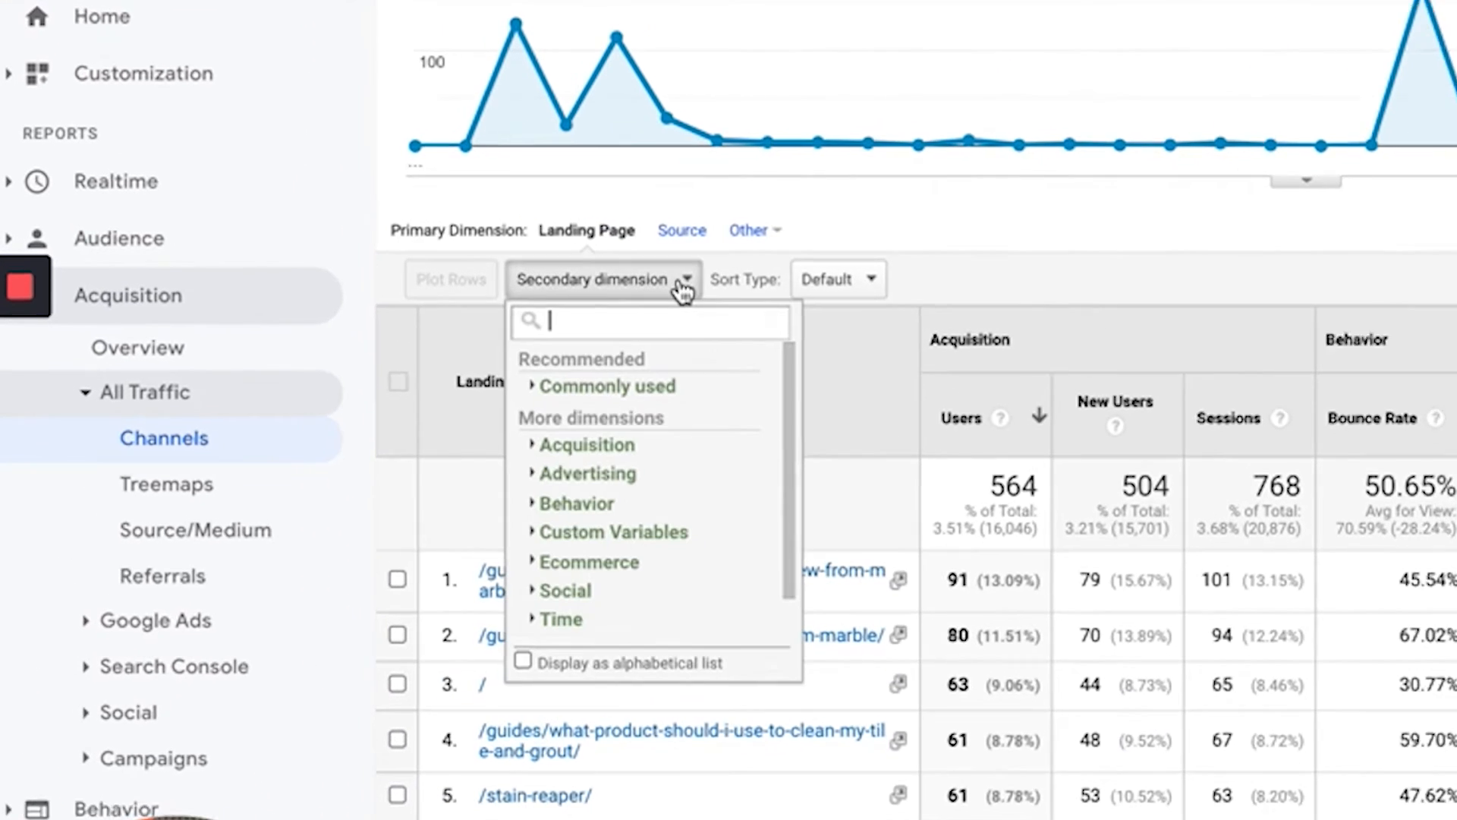
text(mediu)
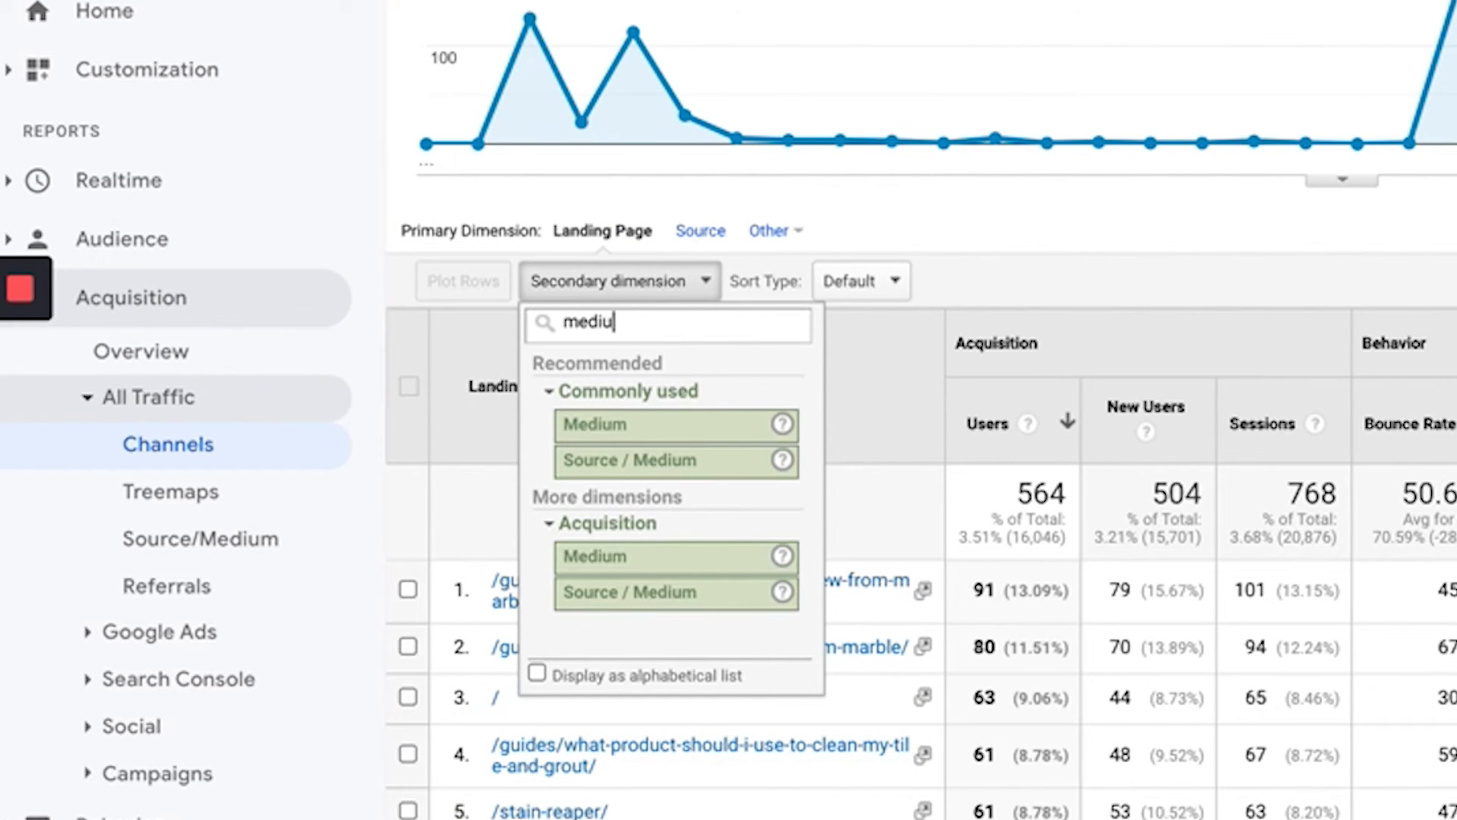
text(m)
click(680, 390)
click(658, 478)
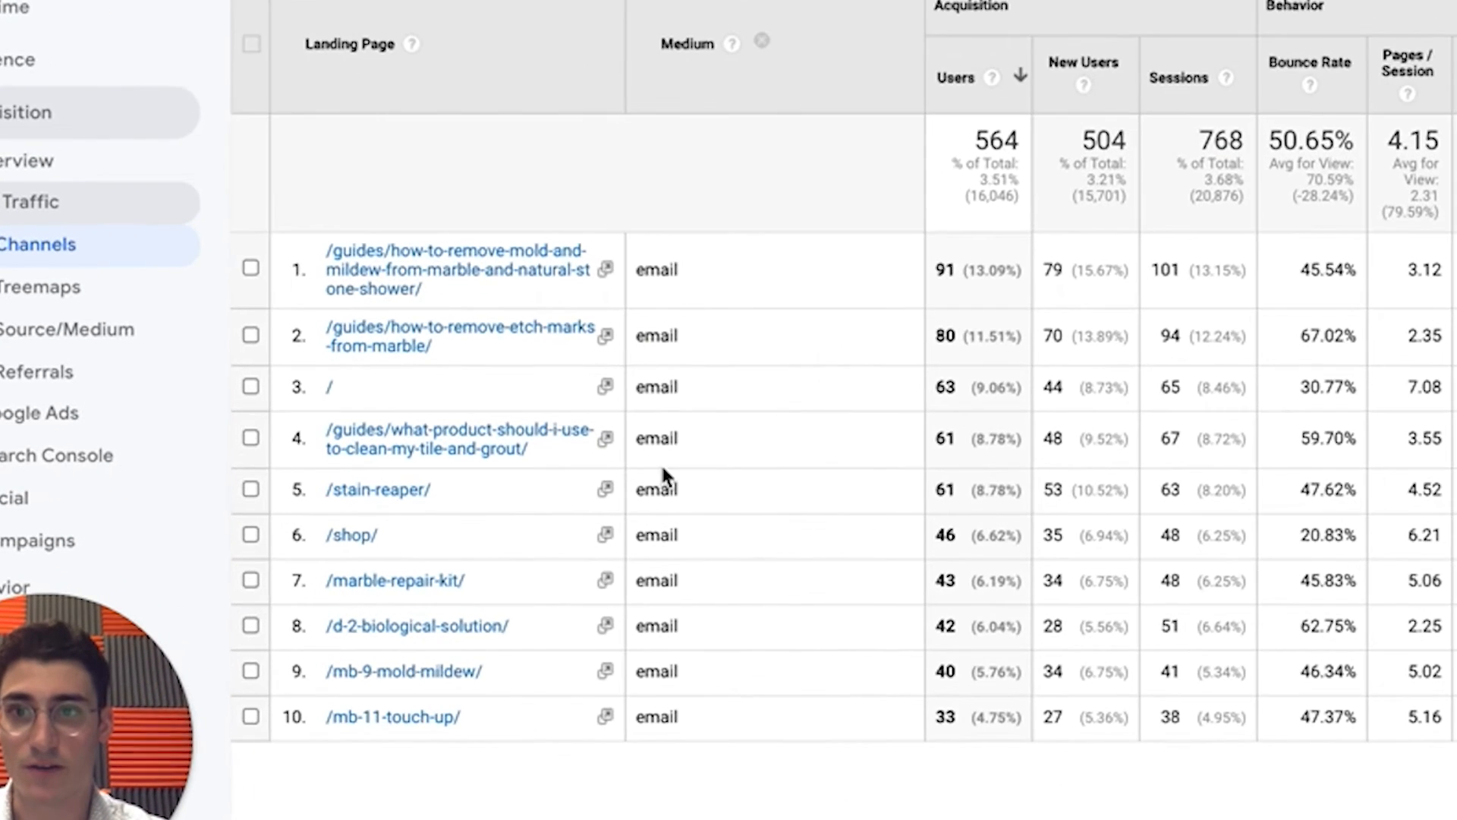
Change the landing page report's secondary dimension to Campaign.
scroll(517, 494, down, 2)
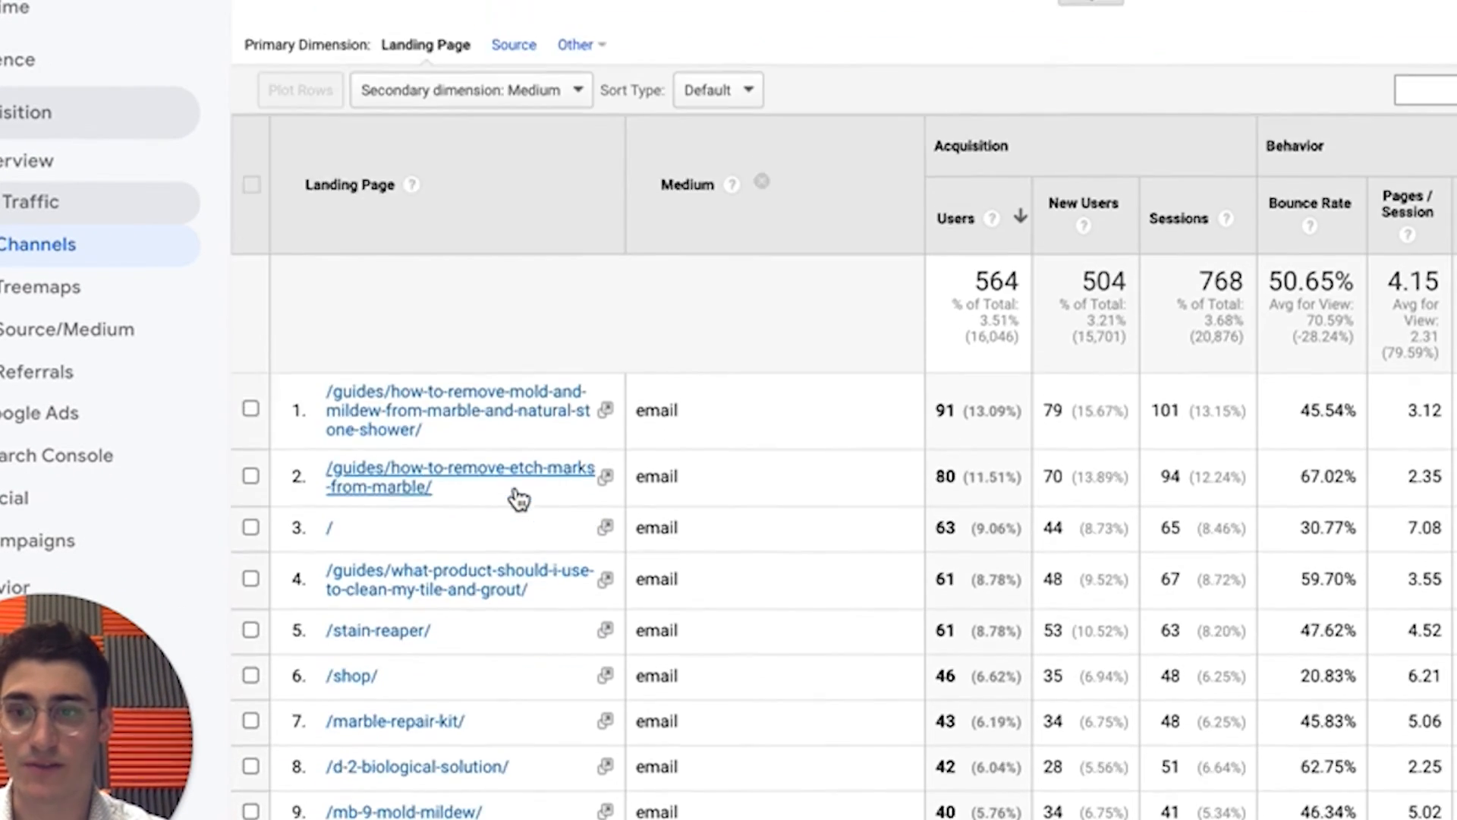
scroll(570, 465, up, 1)
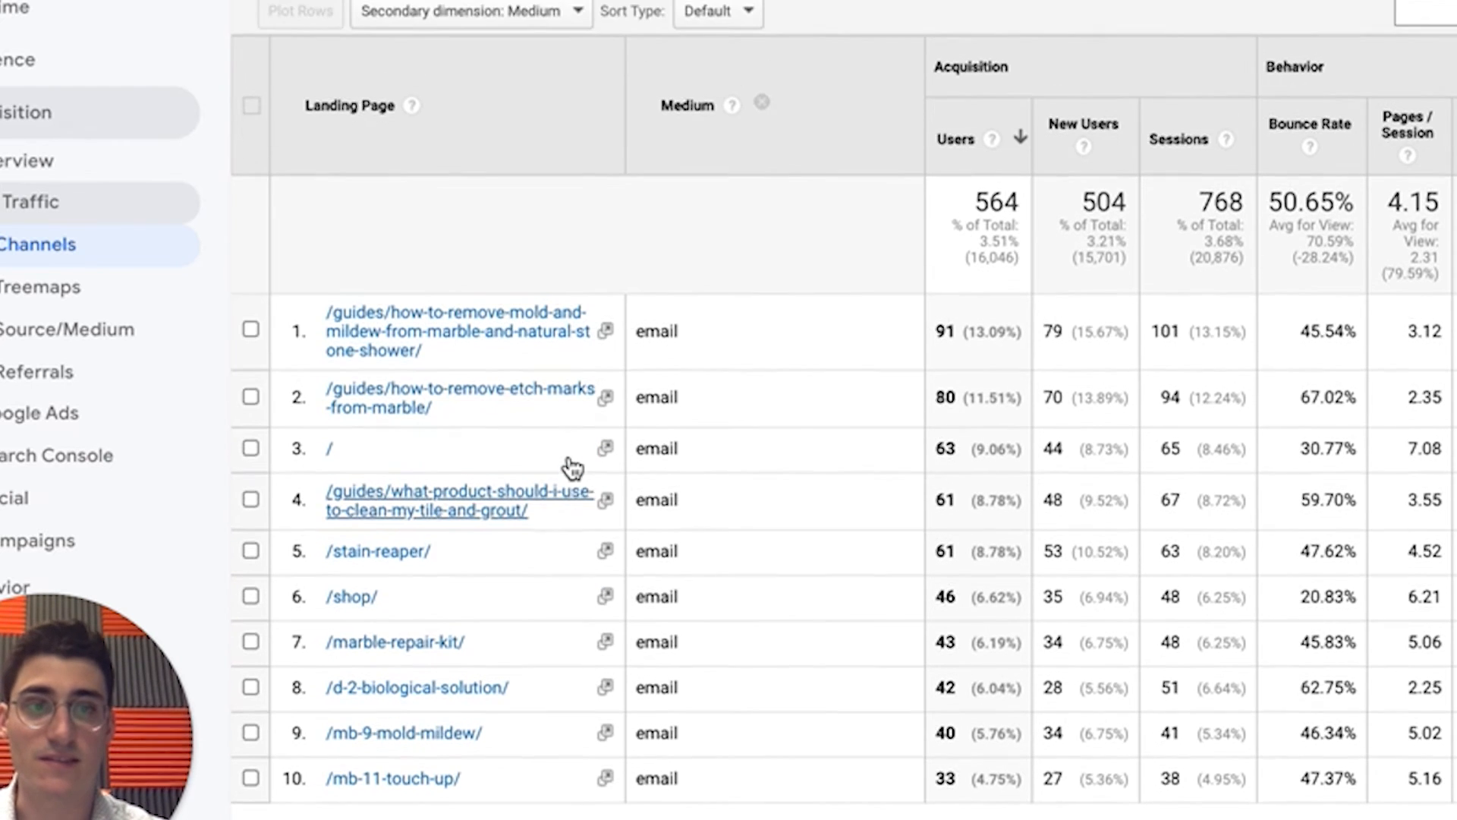
scroll(572, 466, up, 2)
click(558, 184)
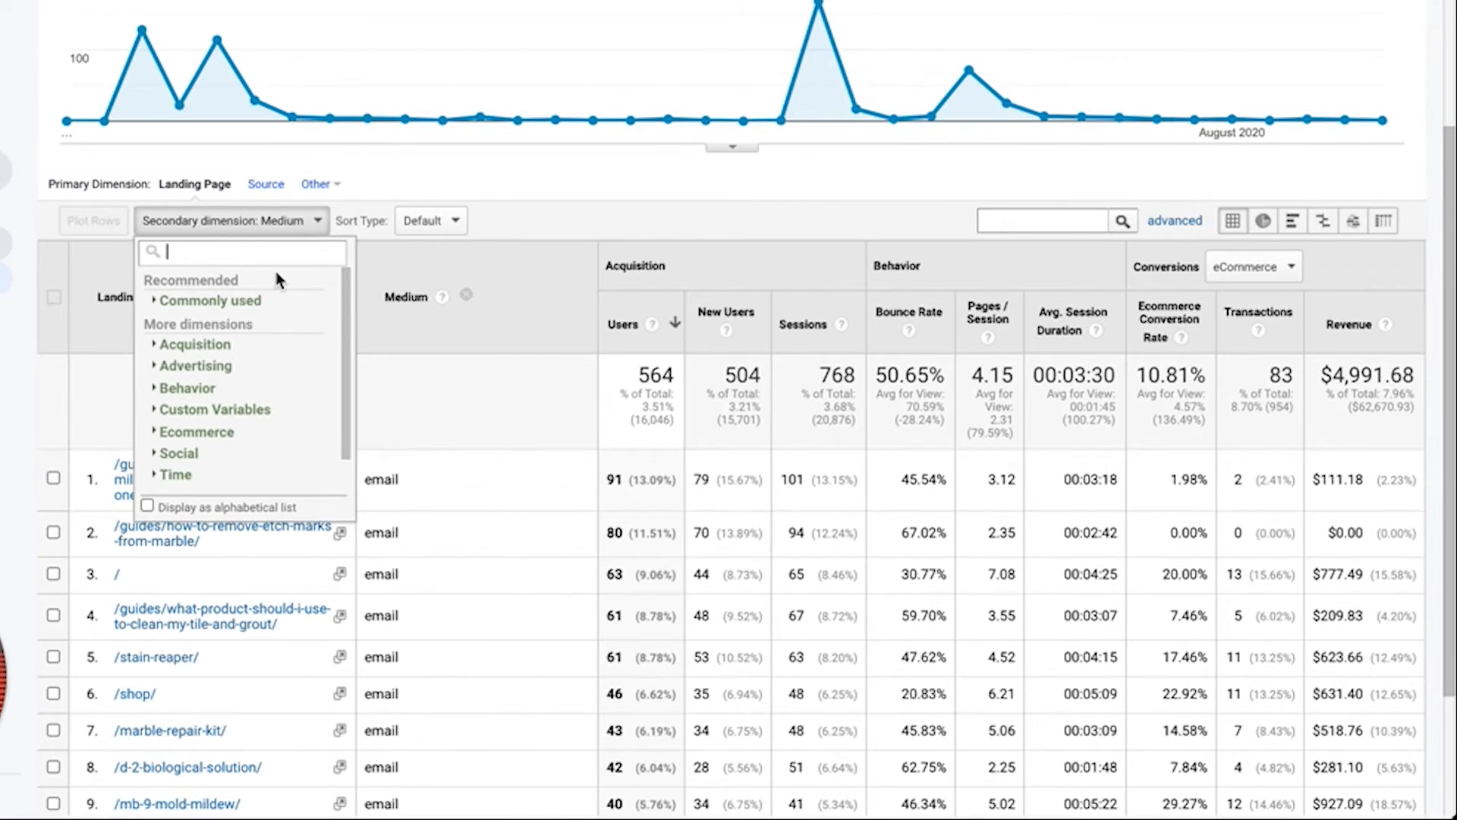
text(camp)
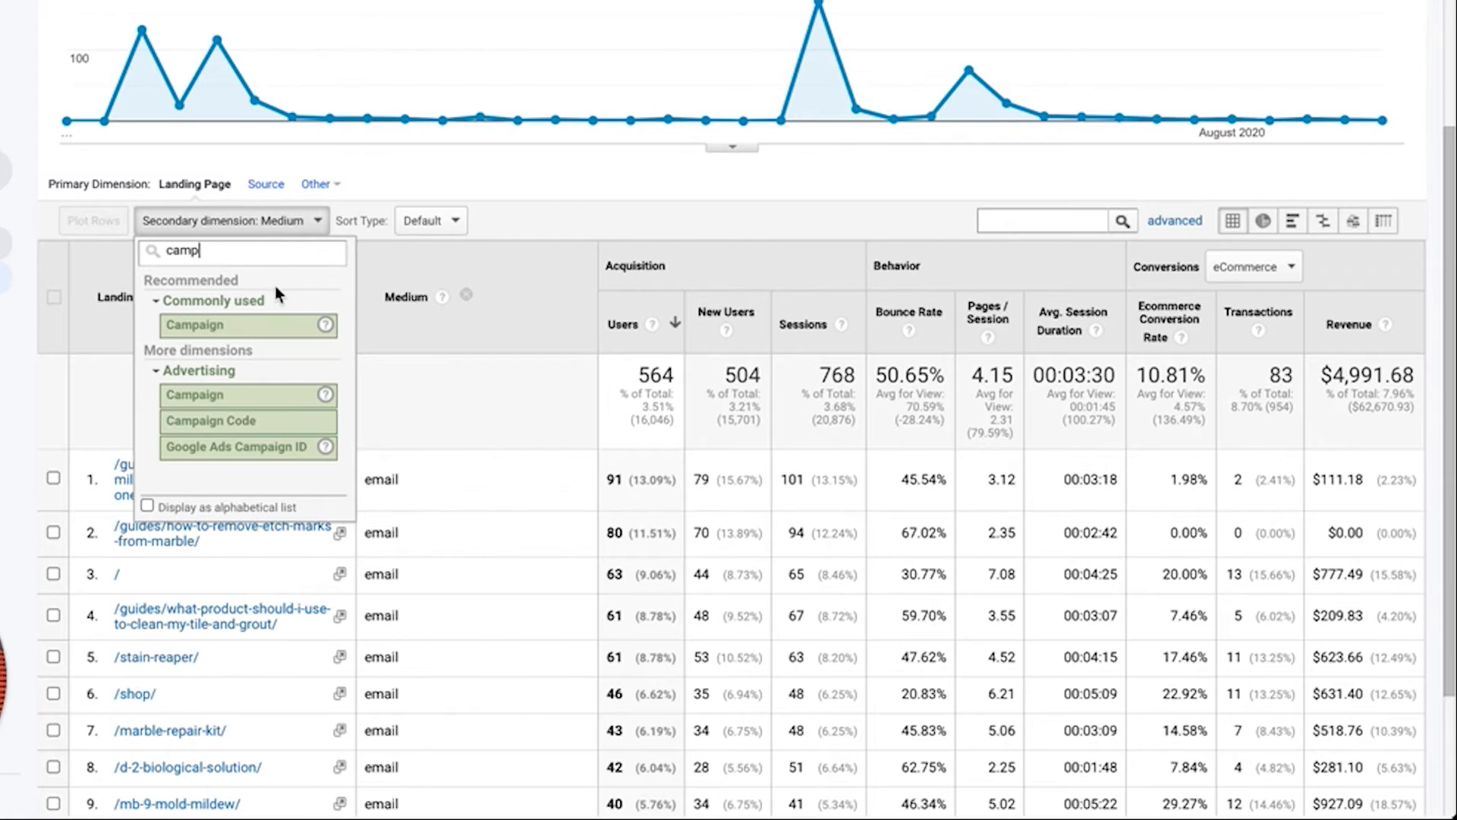
click(287, 326)
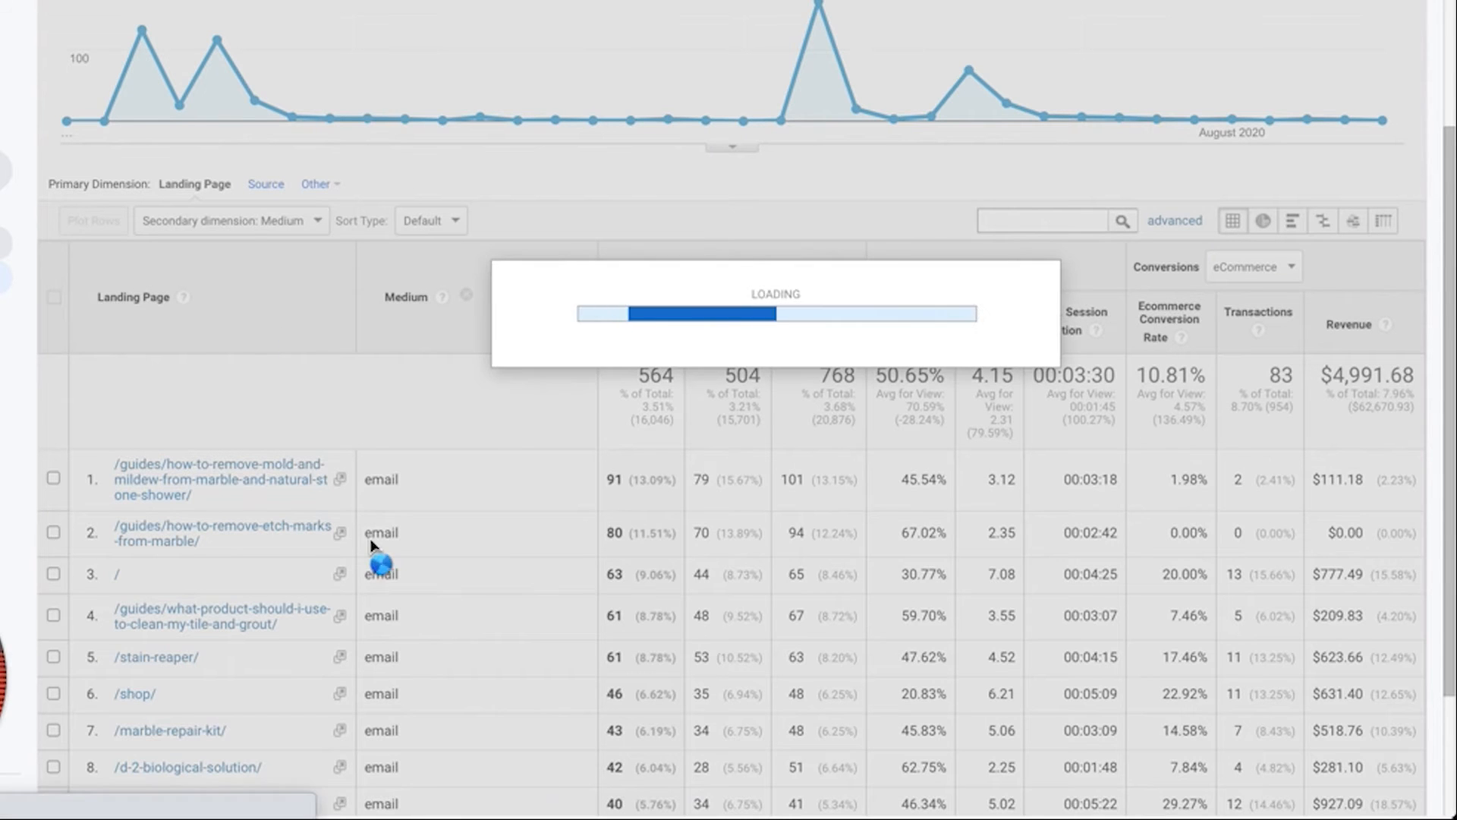
Review the email landing pages by campaign and sort the table by highest revenue.
scroll(372, 541, down, 2)
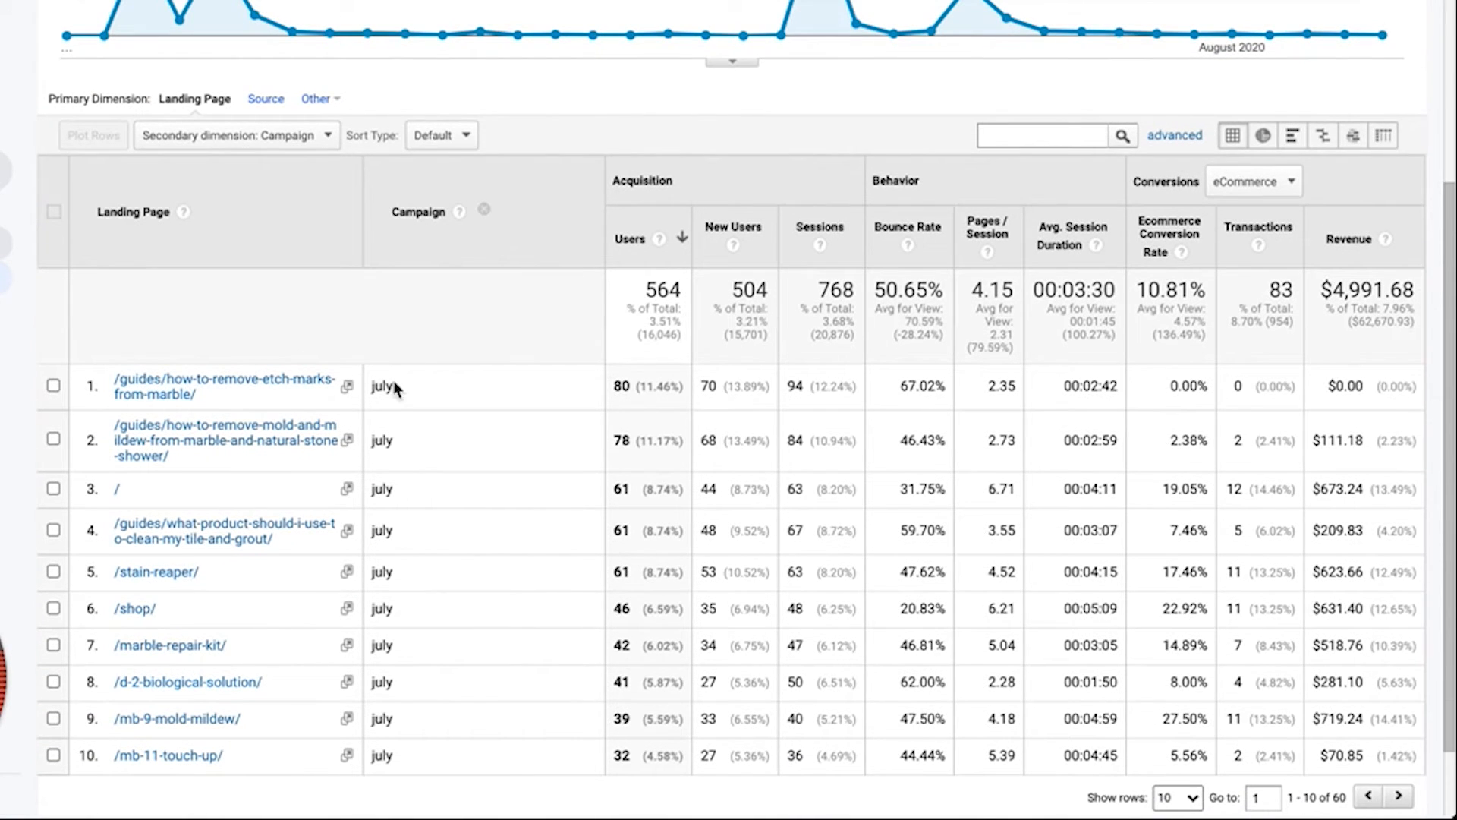
scroll(394, 427, down, 2)
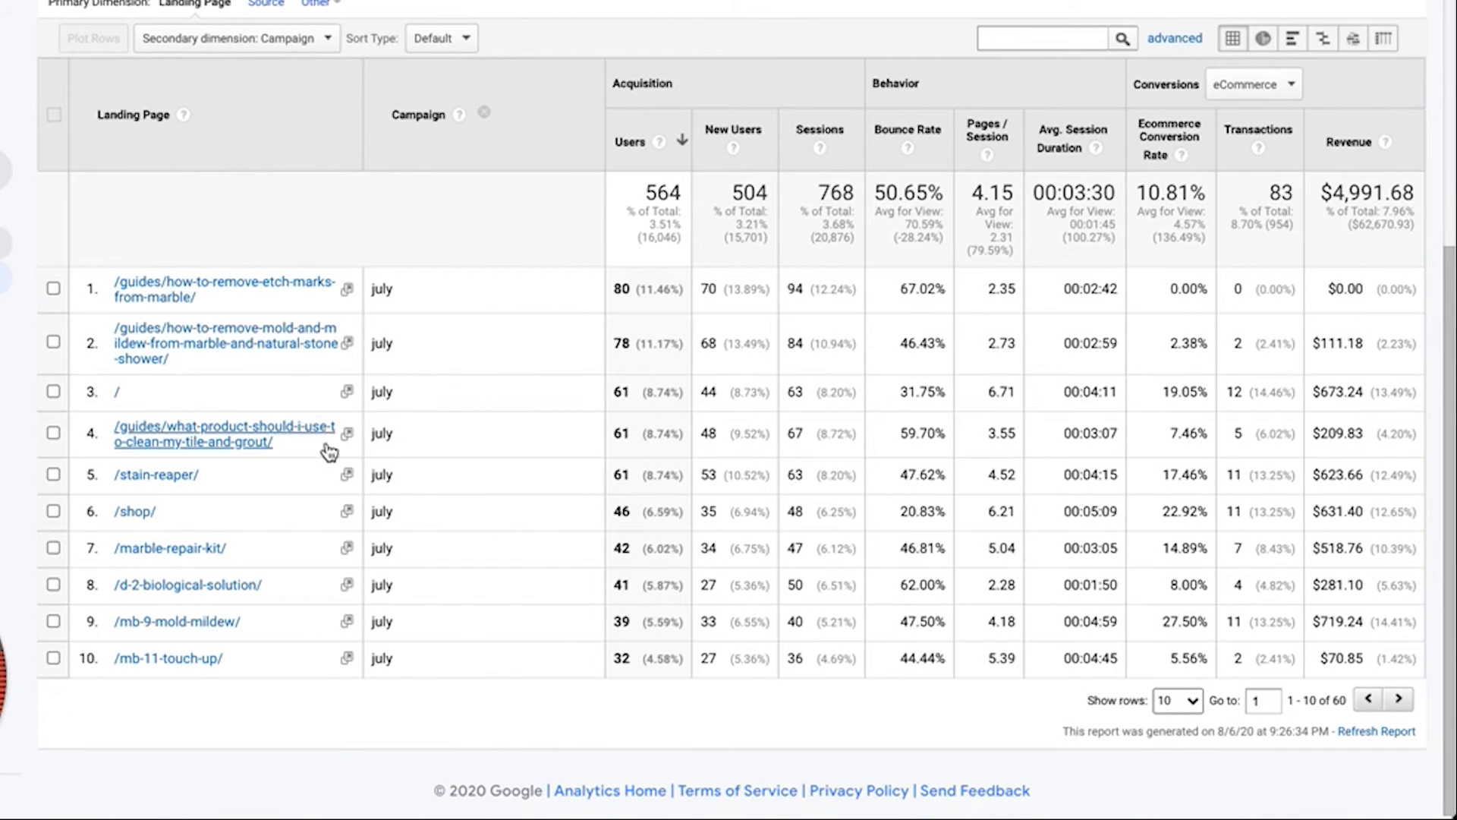
scroll(1362, 186, up, 1)
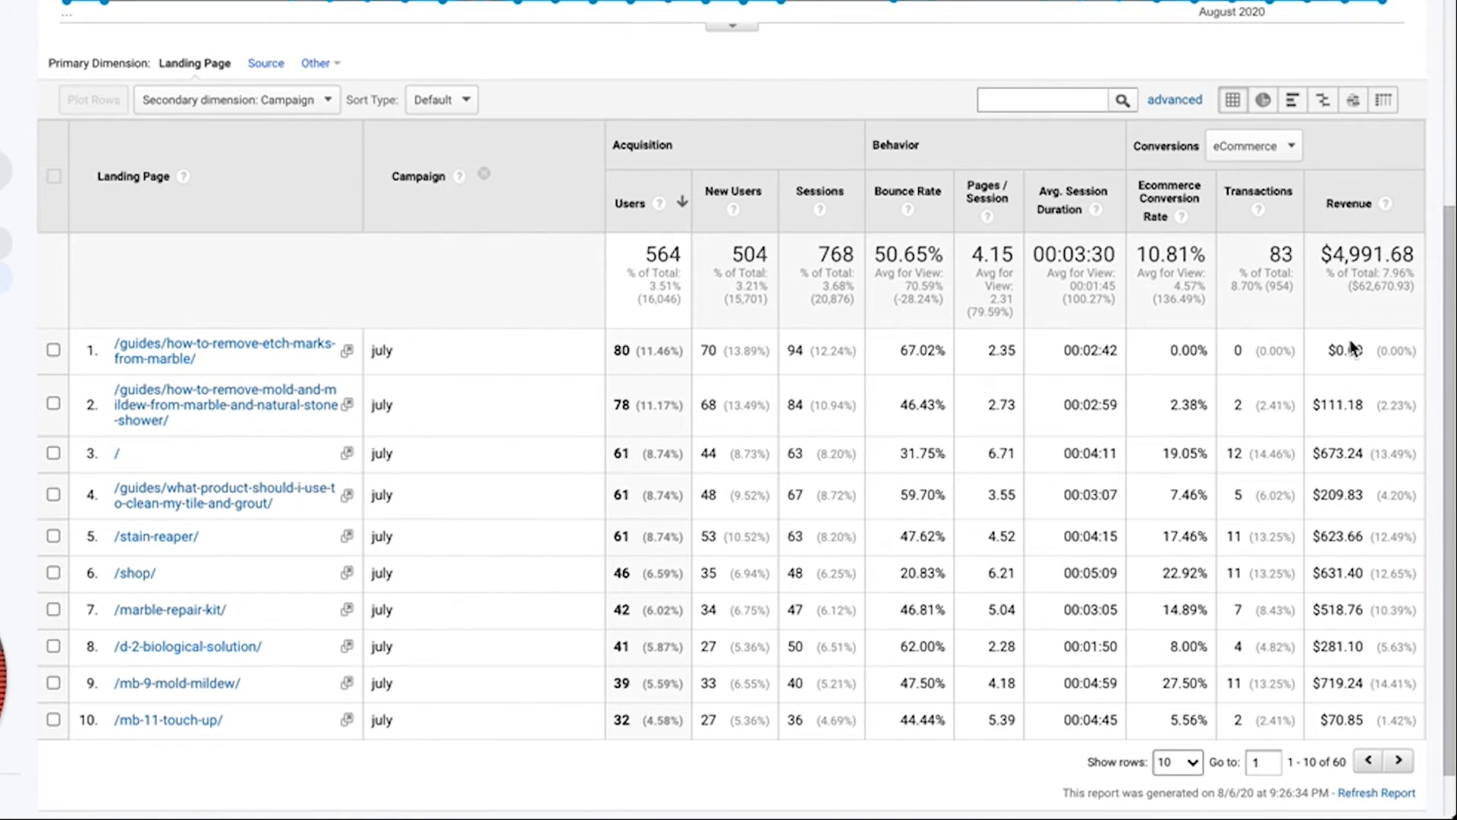
scroll(1352, 348, down, 1)
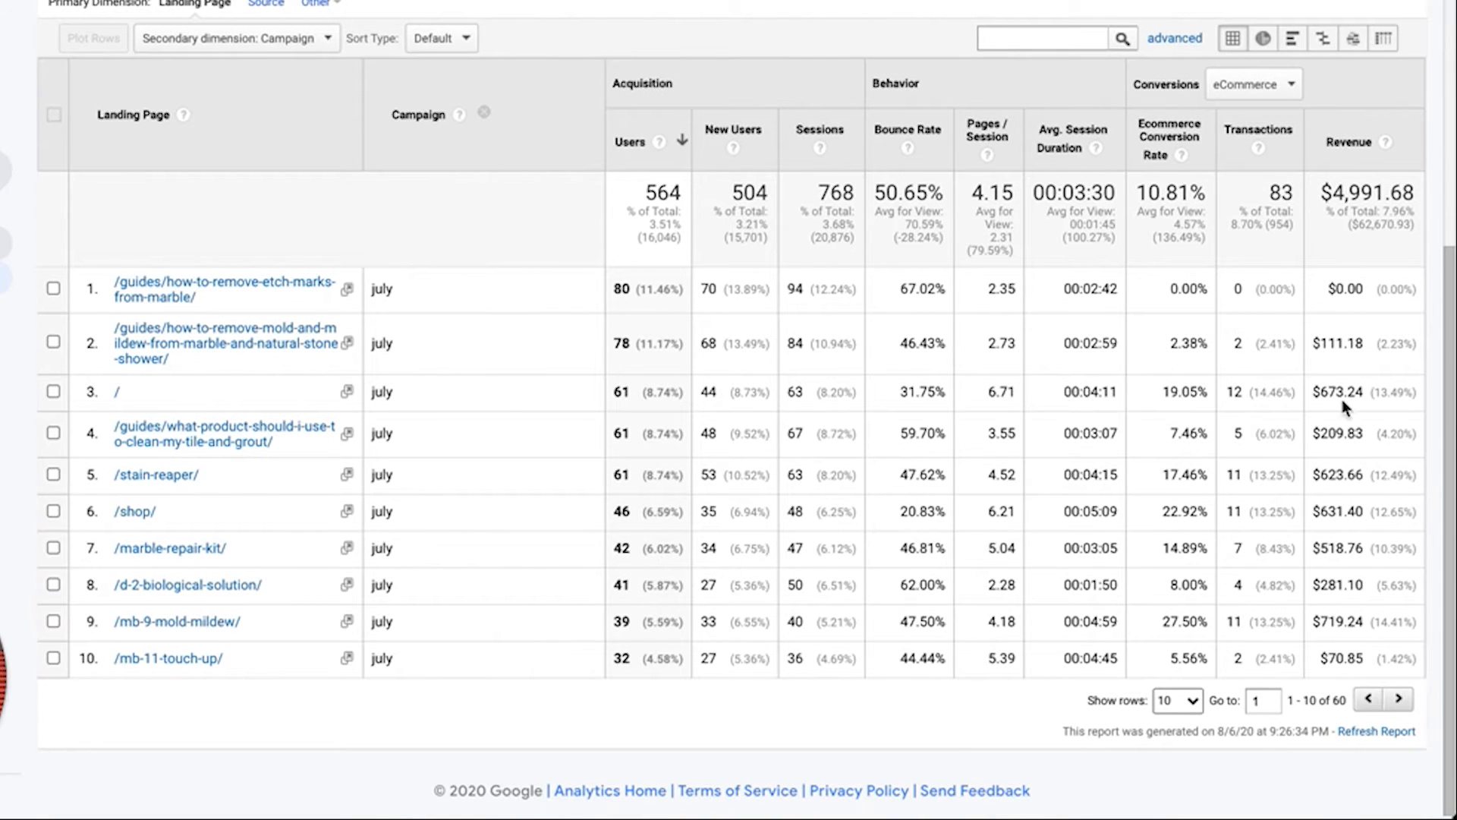
click(1366, 146)
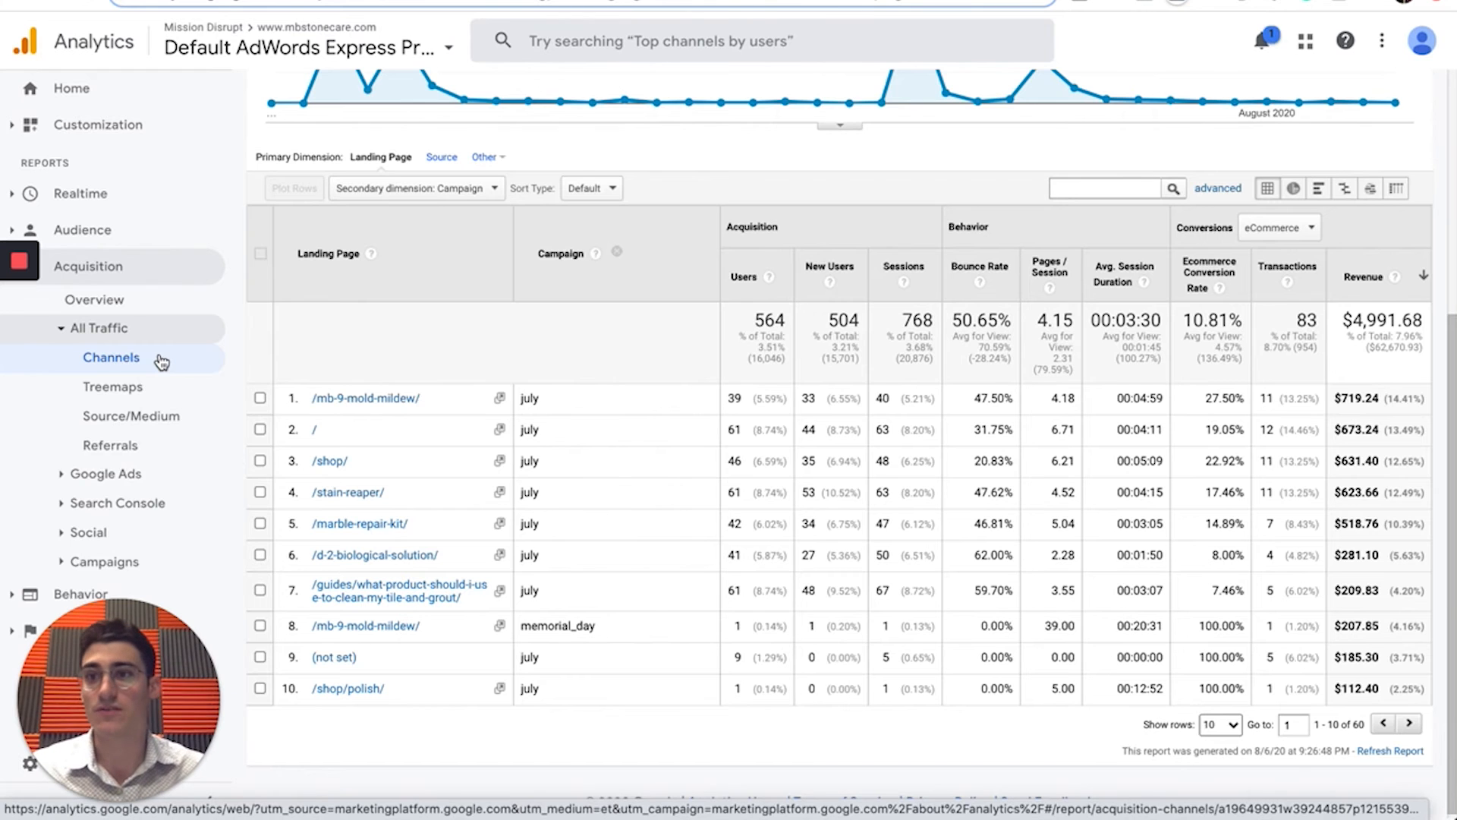
click(126, 361)
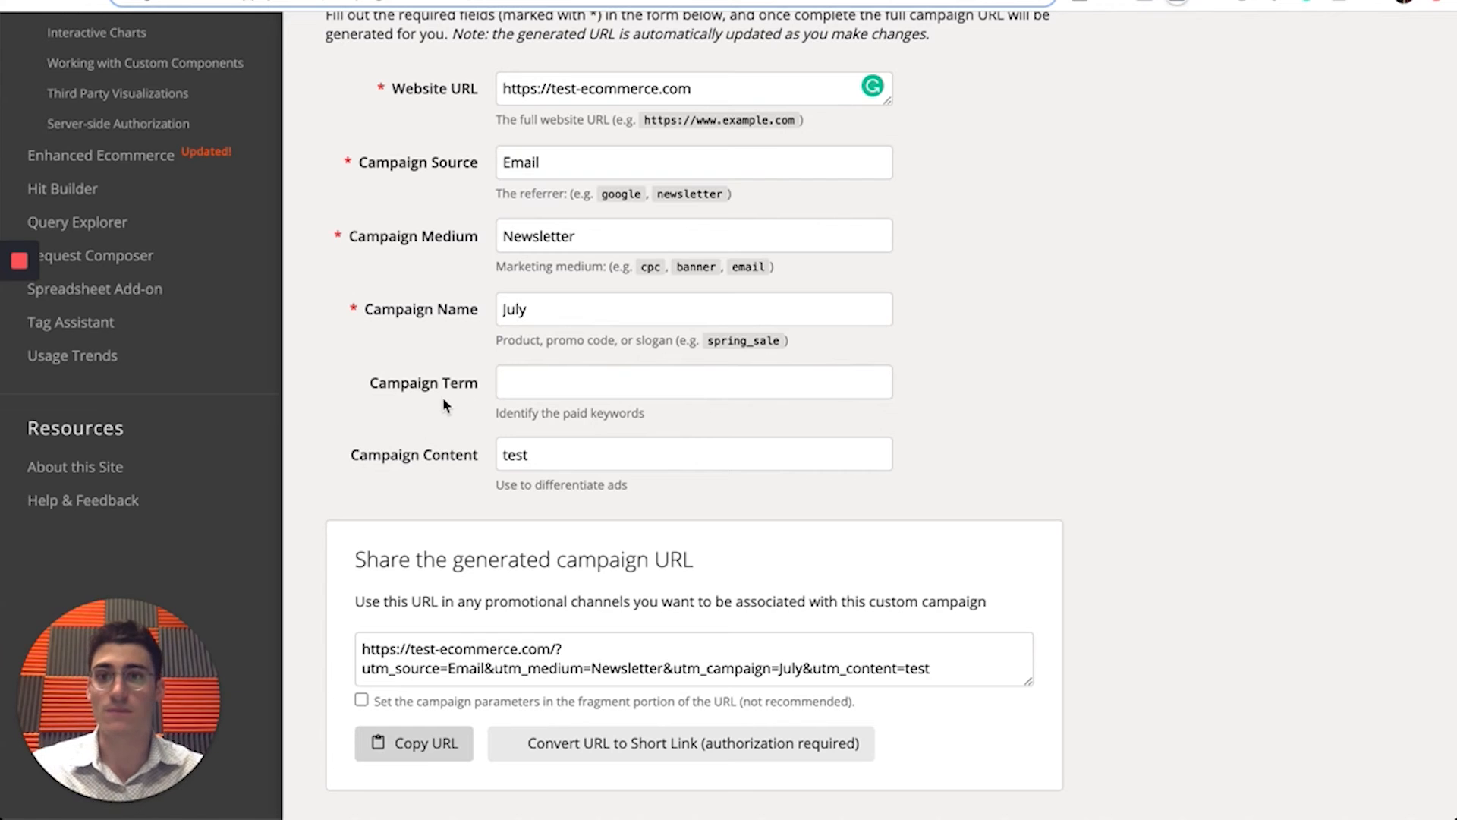
Check the Campaign Term field in the Campaign URL Builder and switch to Facebook Ads Manager.
click(539, 387)
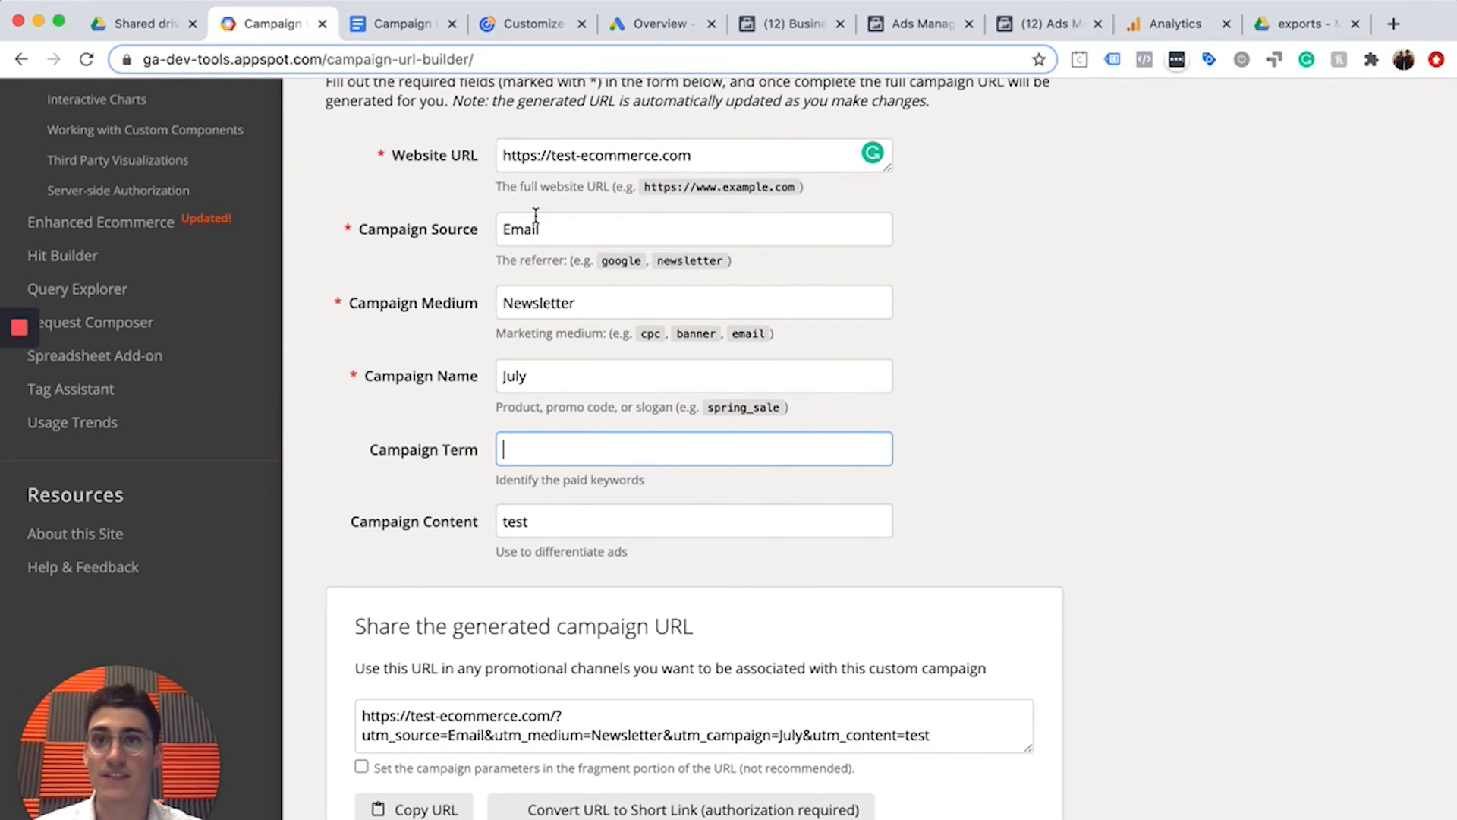
click(637, 28)
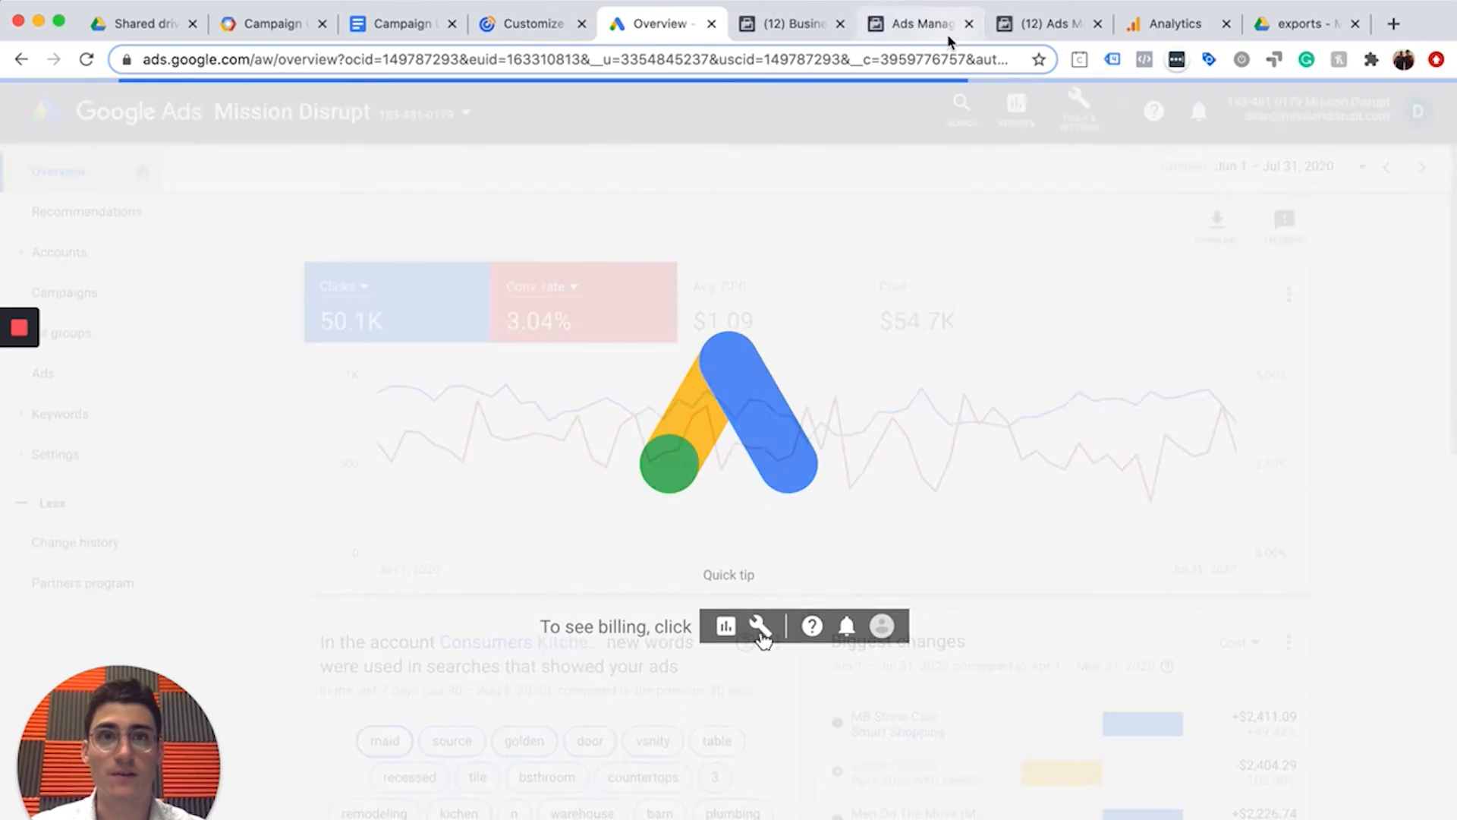
click(945, 30)
click(1037, 26)
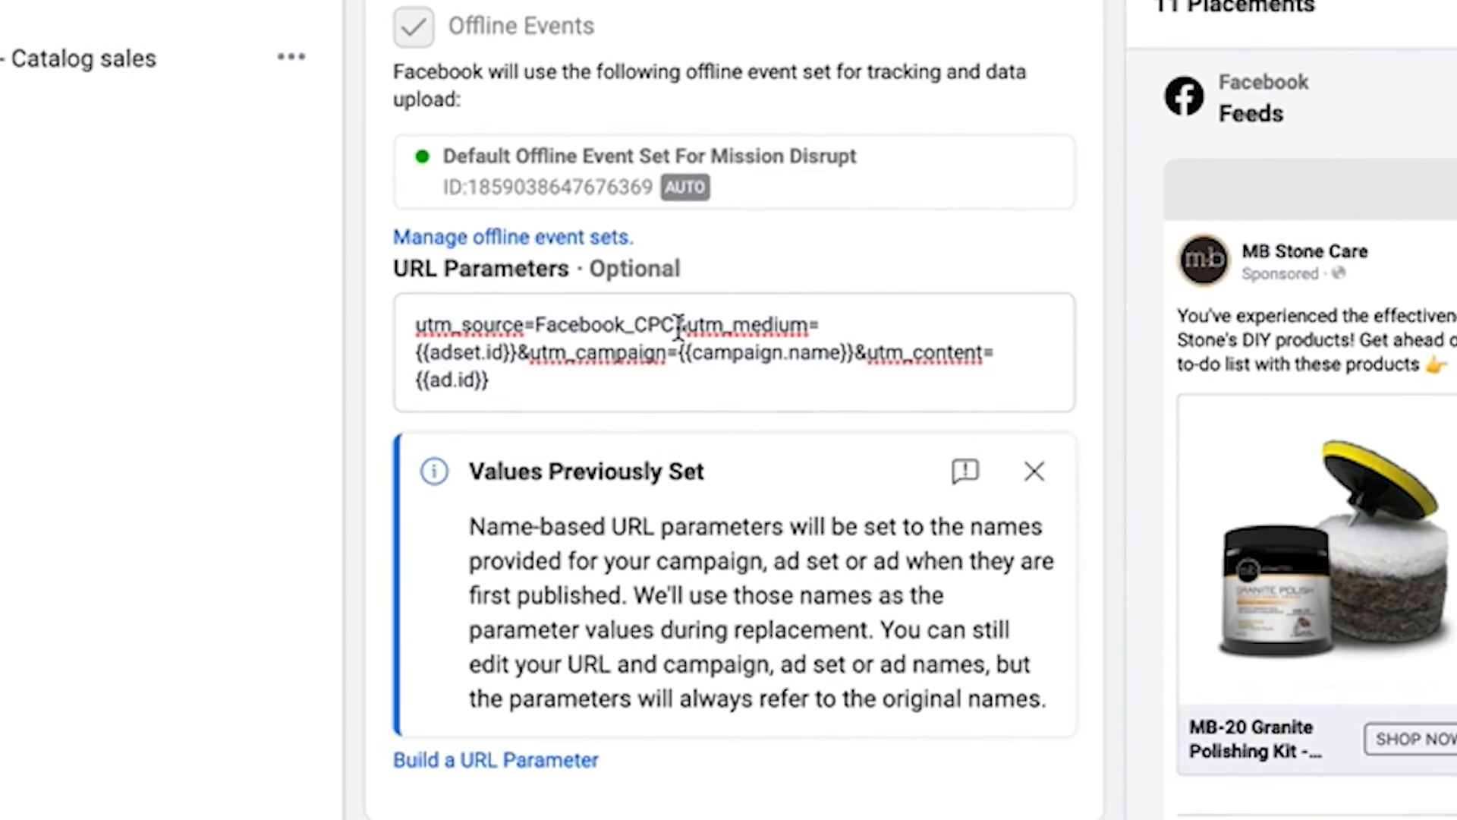
Examine the URL parameters of the Cross-Sell ad All Products - Catalog sales, including the utm_source and utm_medium values.
drag(651, 441, 513, 444)
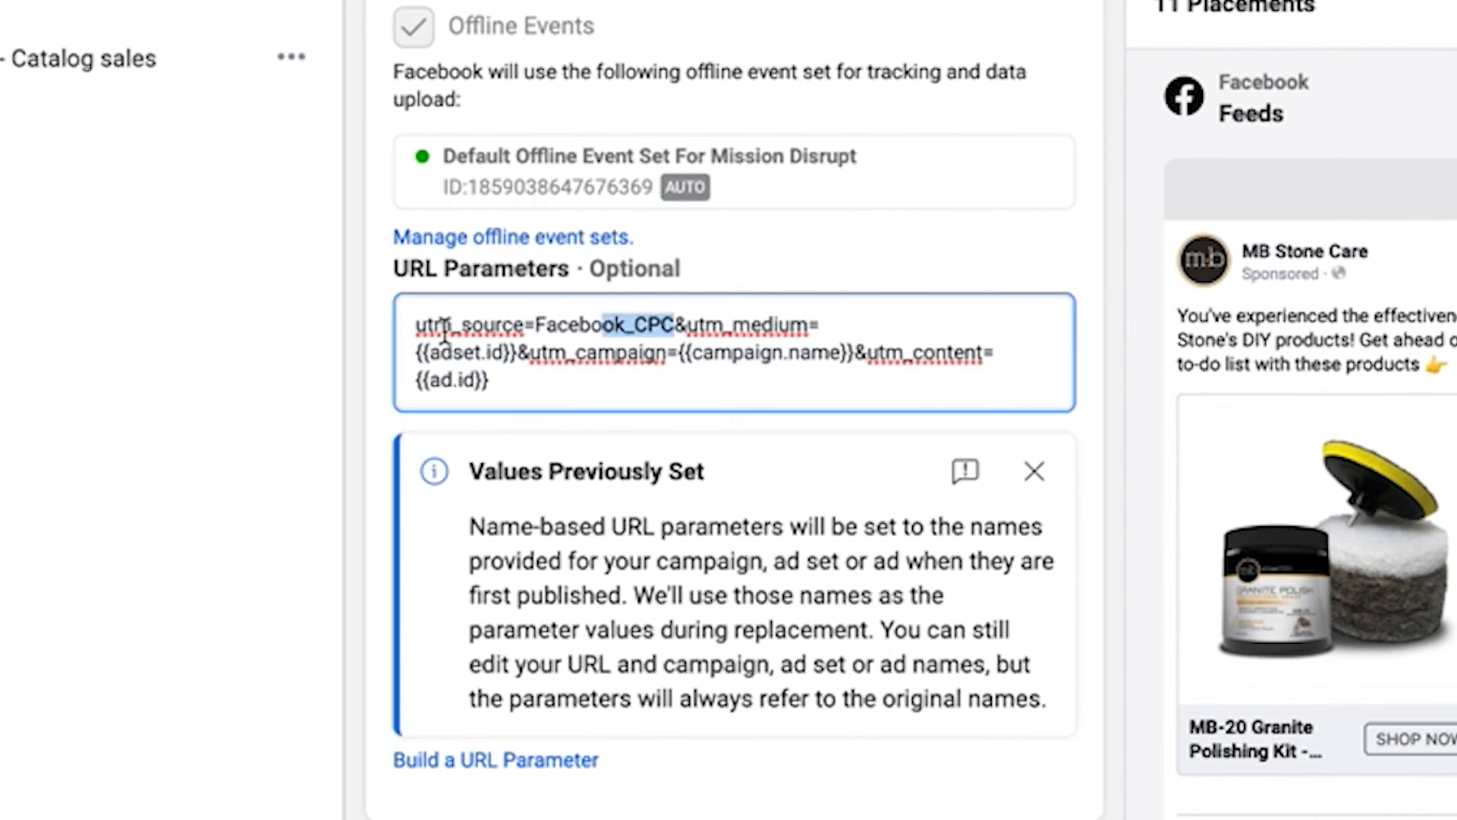
drag(445, 332, 413, 325)
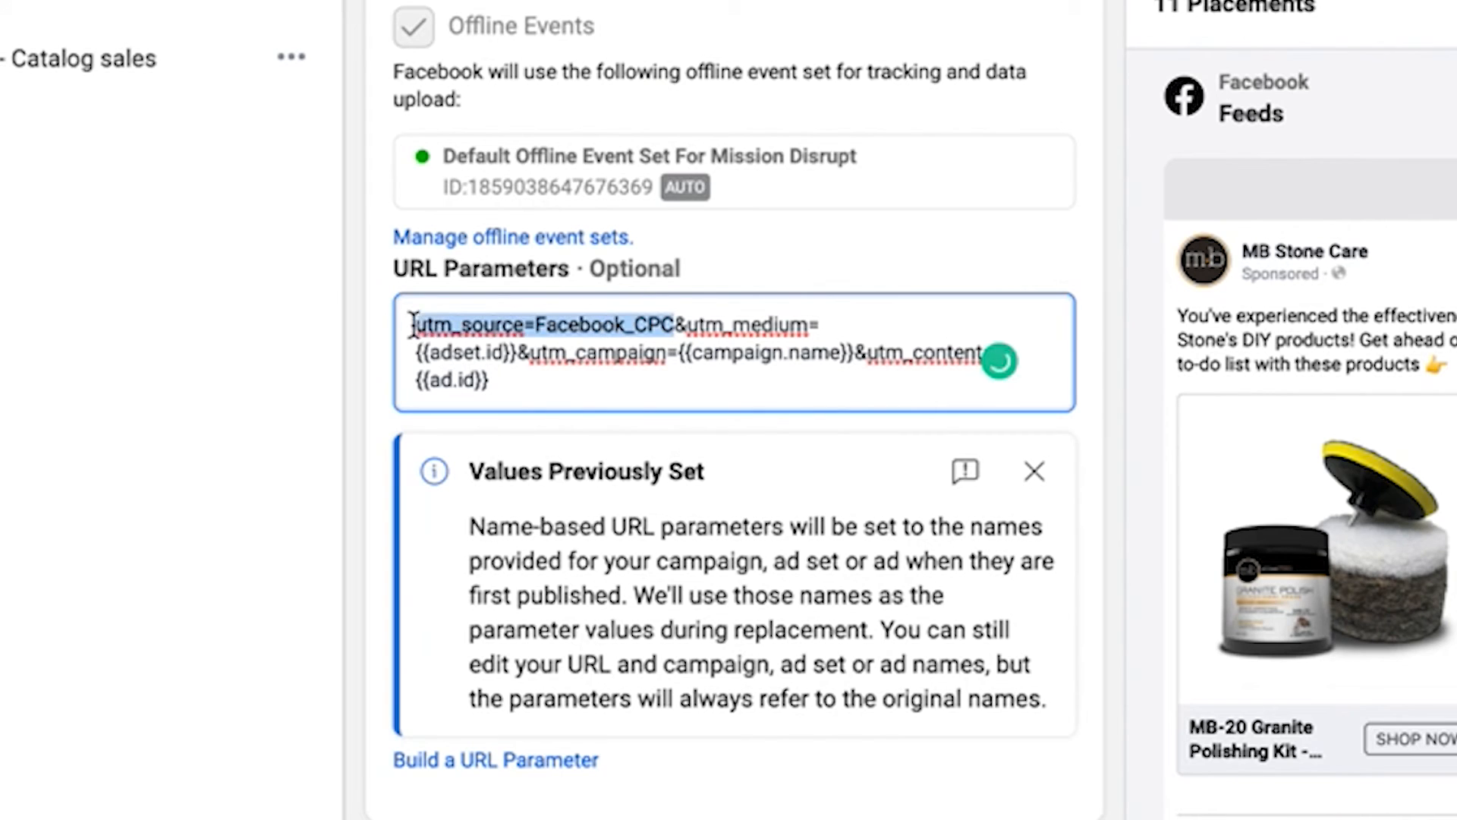
click(759, 314)
drag(518, 352, 413, 353)
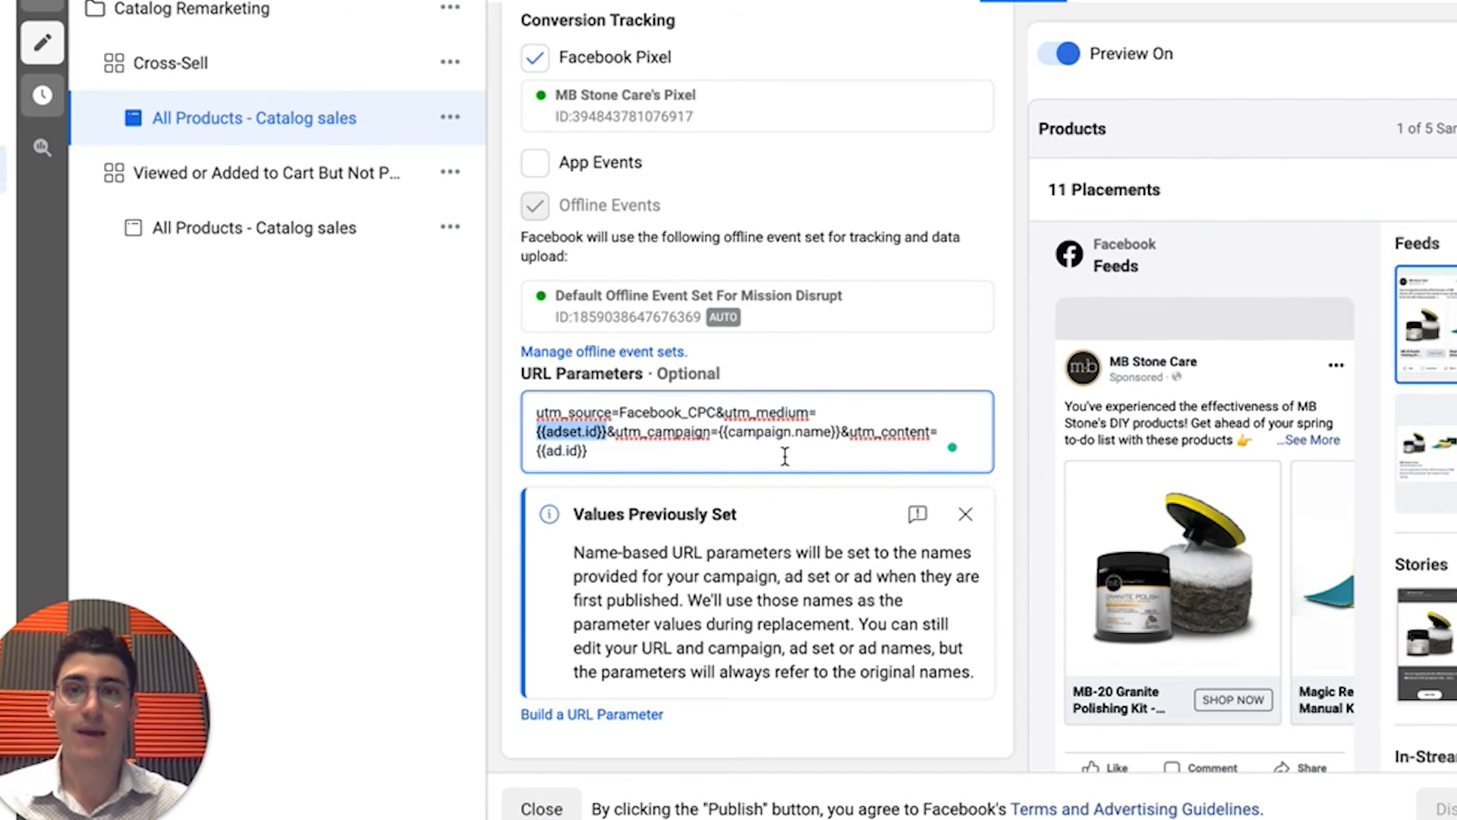
click(784, 432)
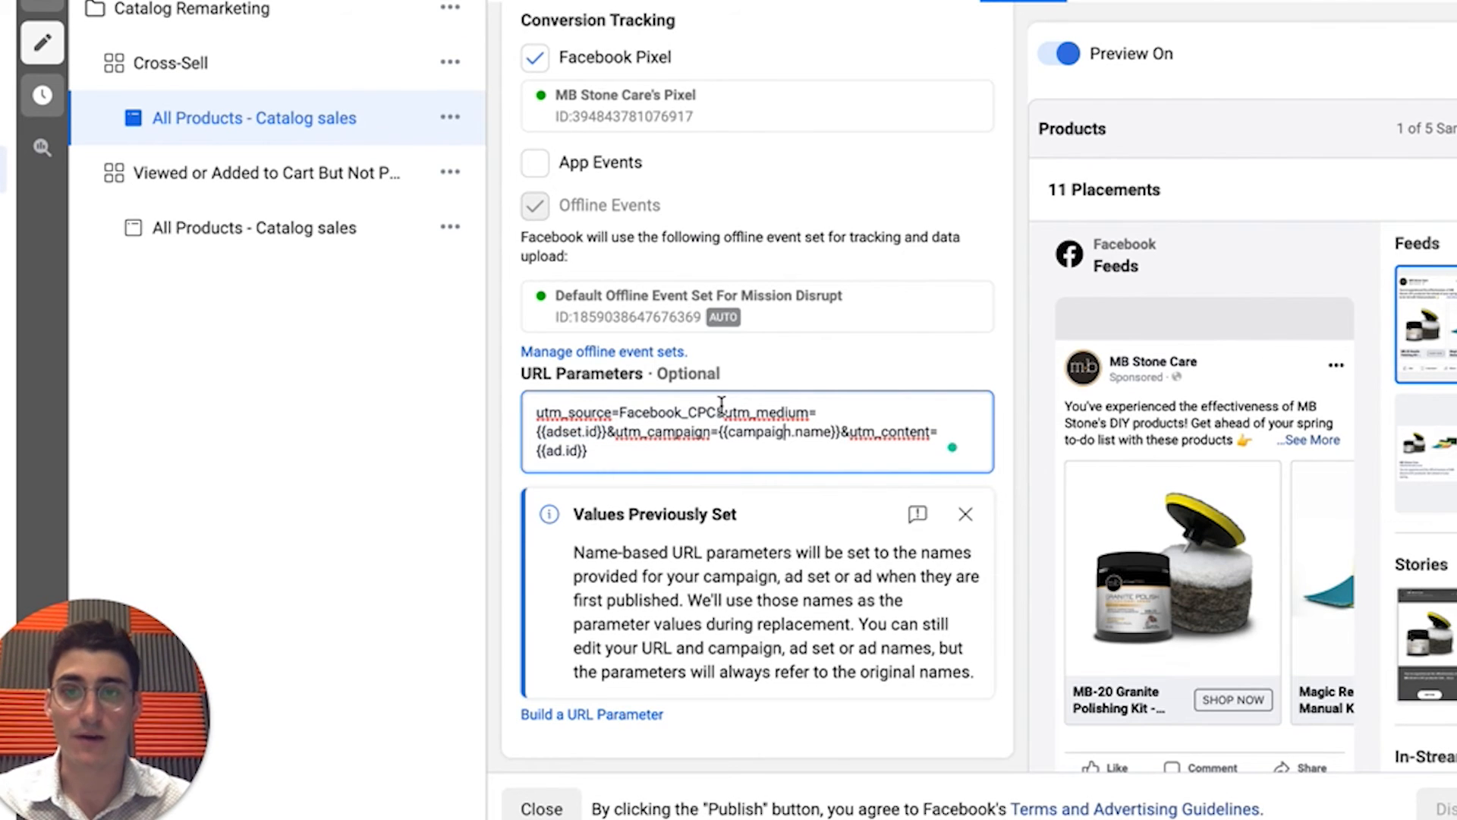
drag(700, 410, 651, 413)
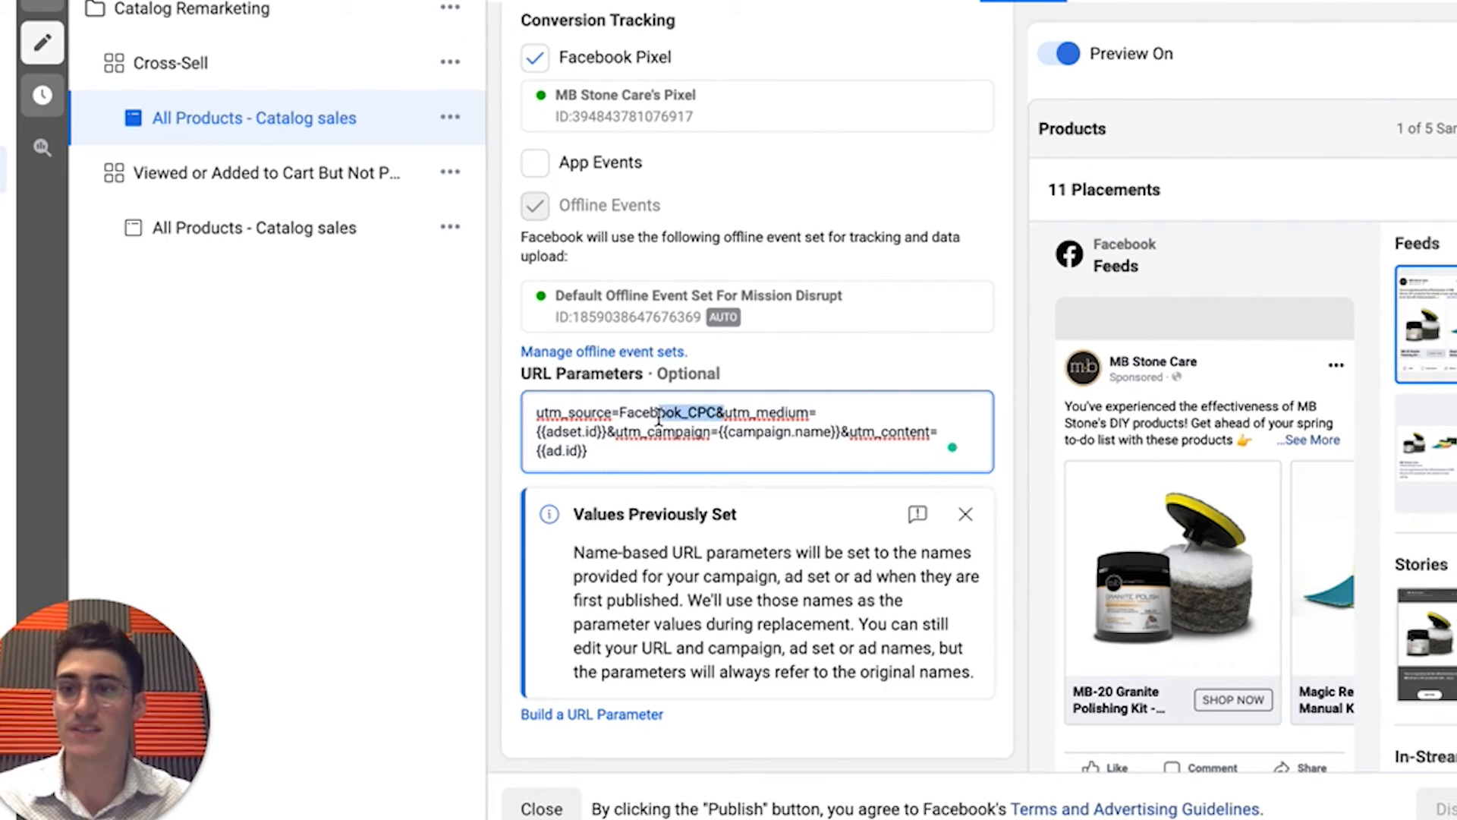
click(659, 412)
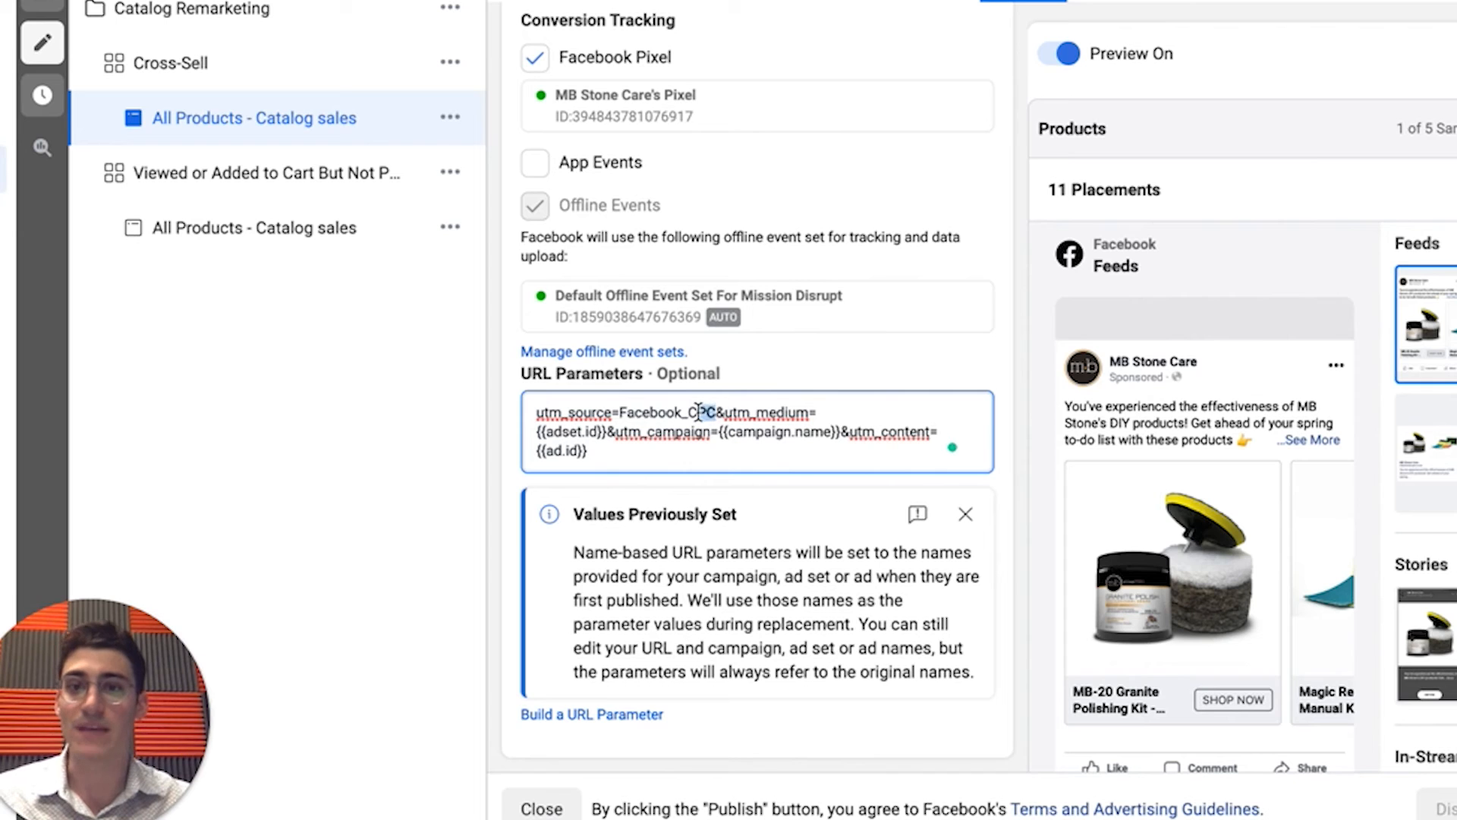
drag(697, 412, 645, 413)
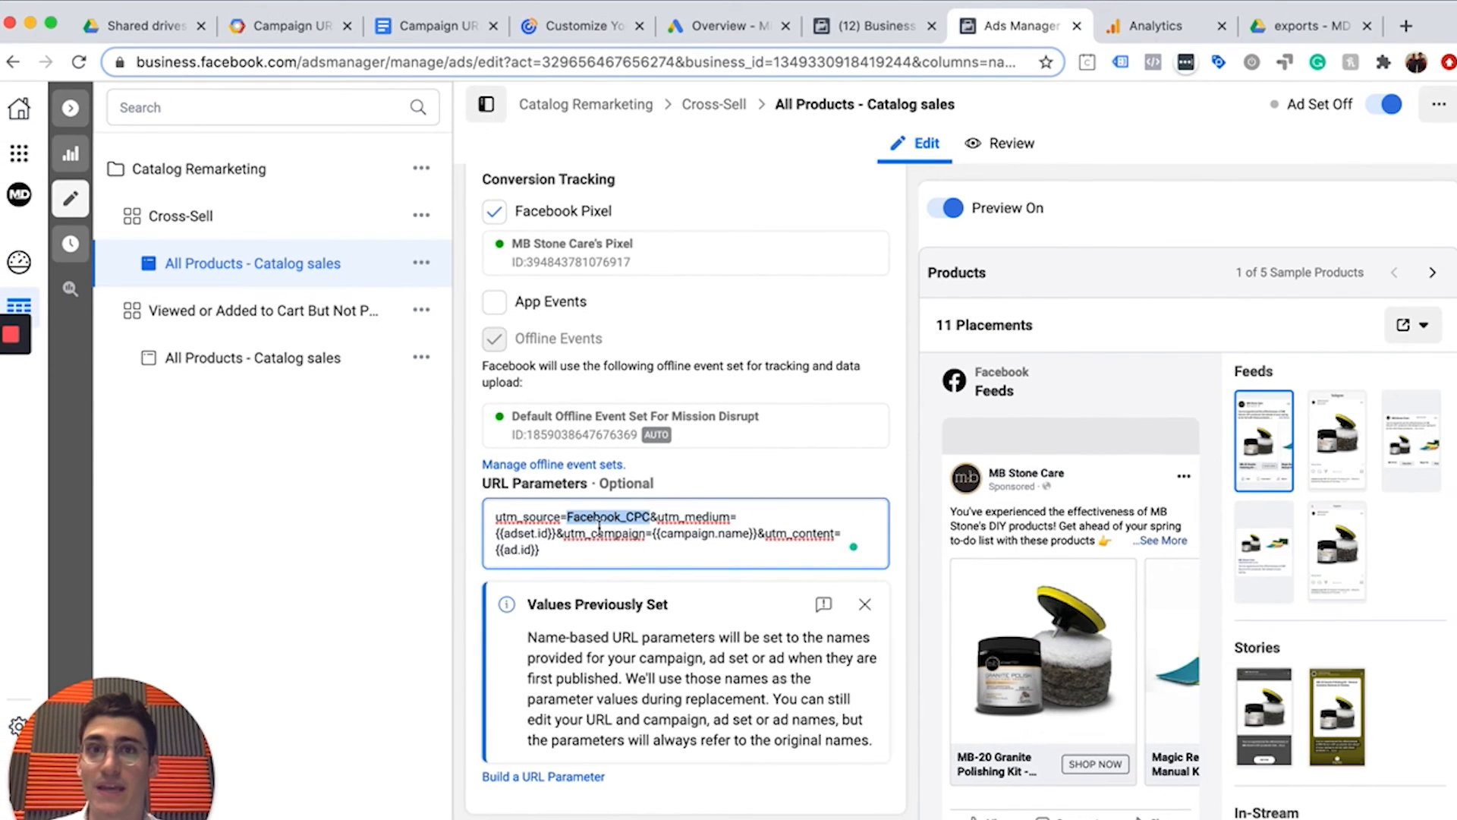
Switch to Google Analytics and open the Paid Social breakdown from the acquisition Channels report for all traffic.
click(1136, 33)
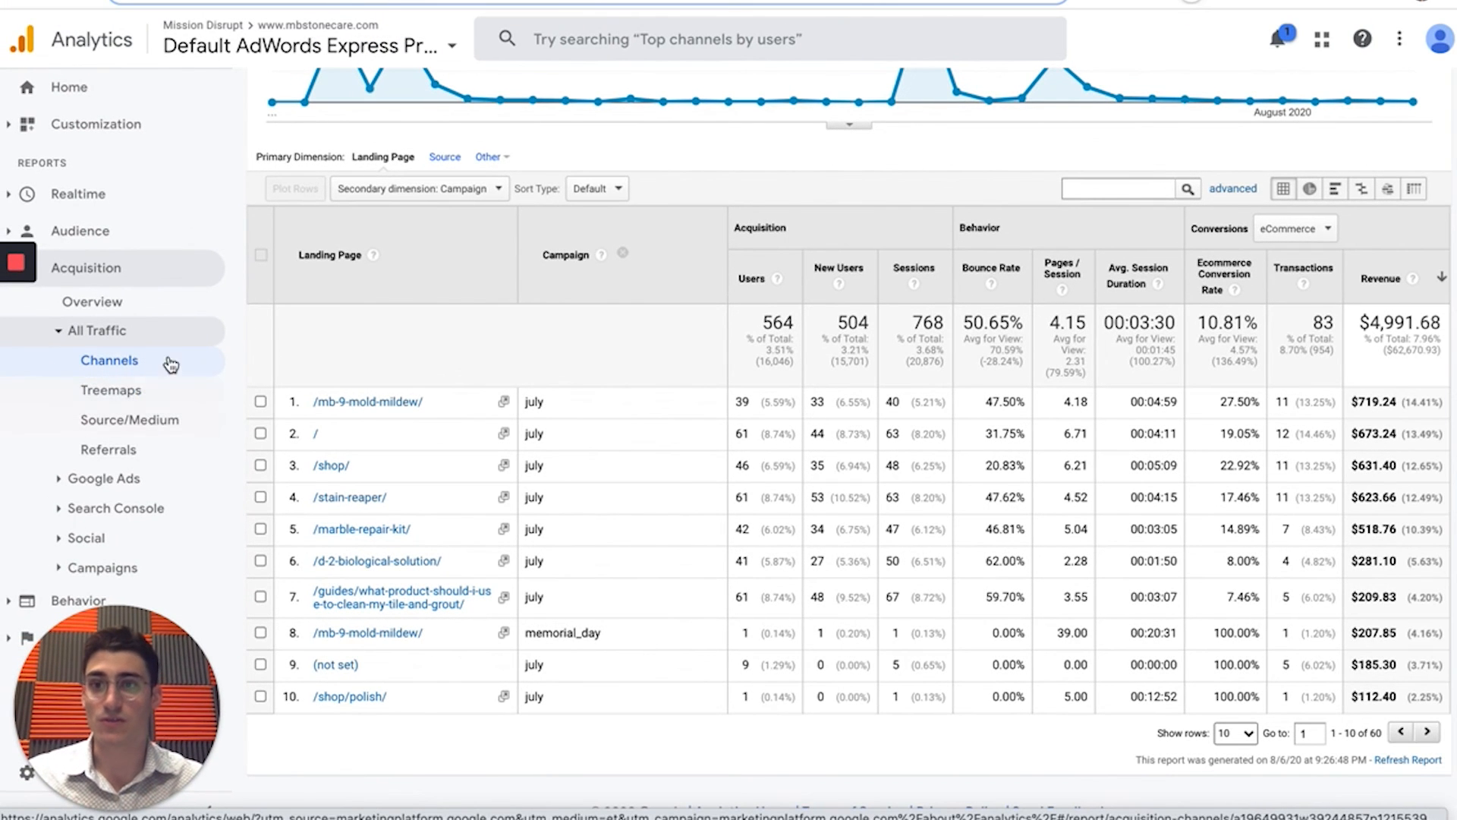
scroll(392, 237, up, 5)
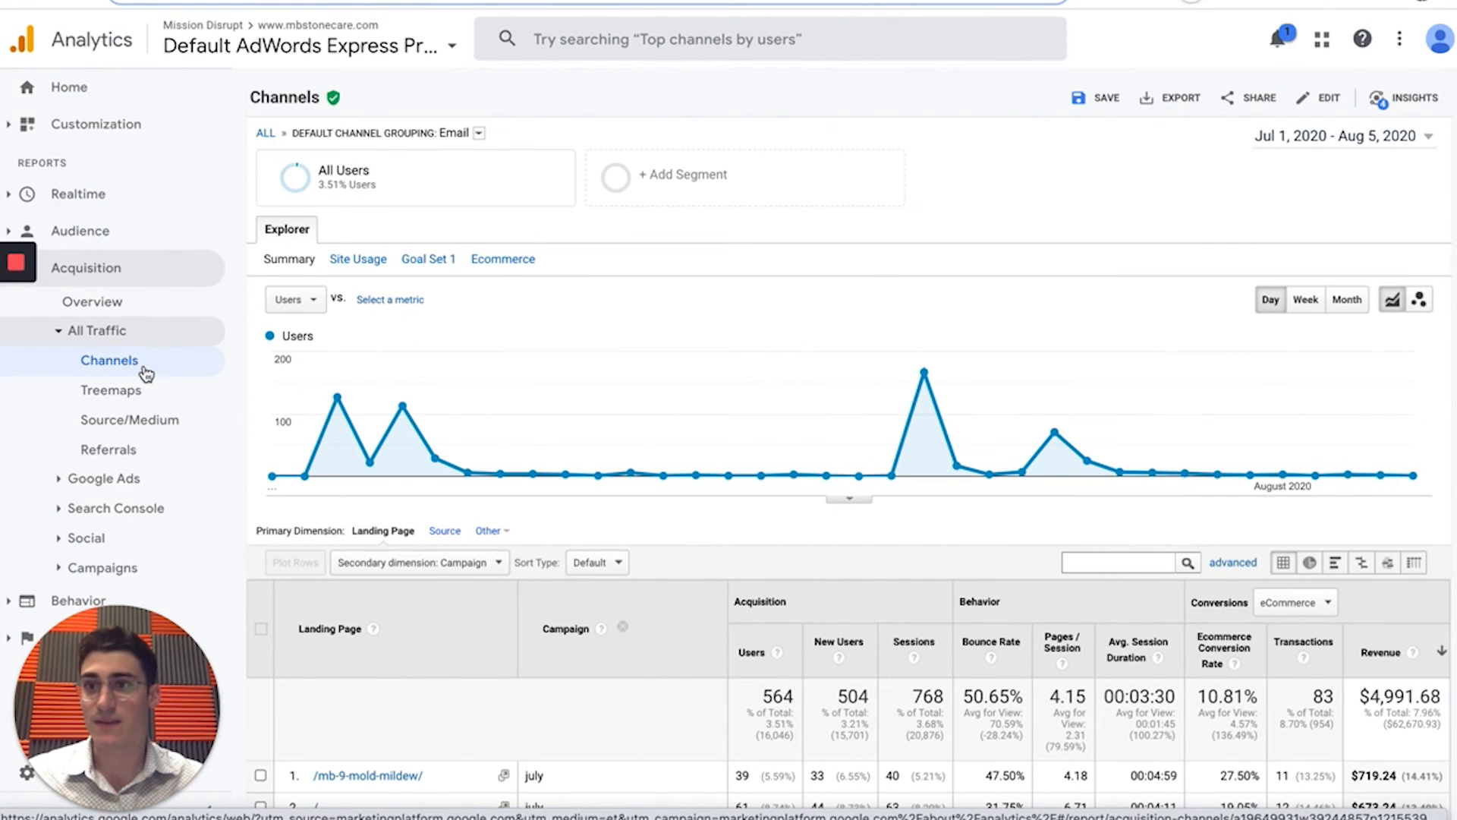
click(124, 302)
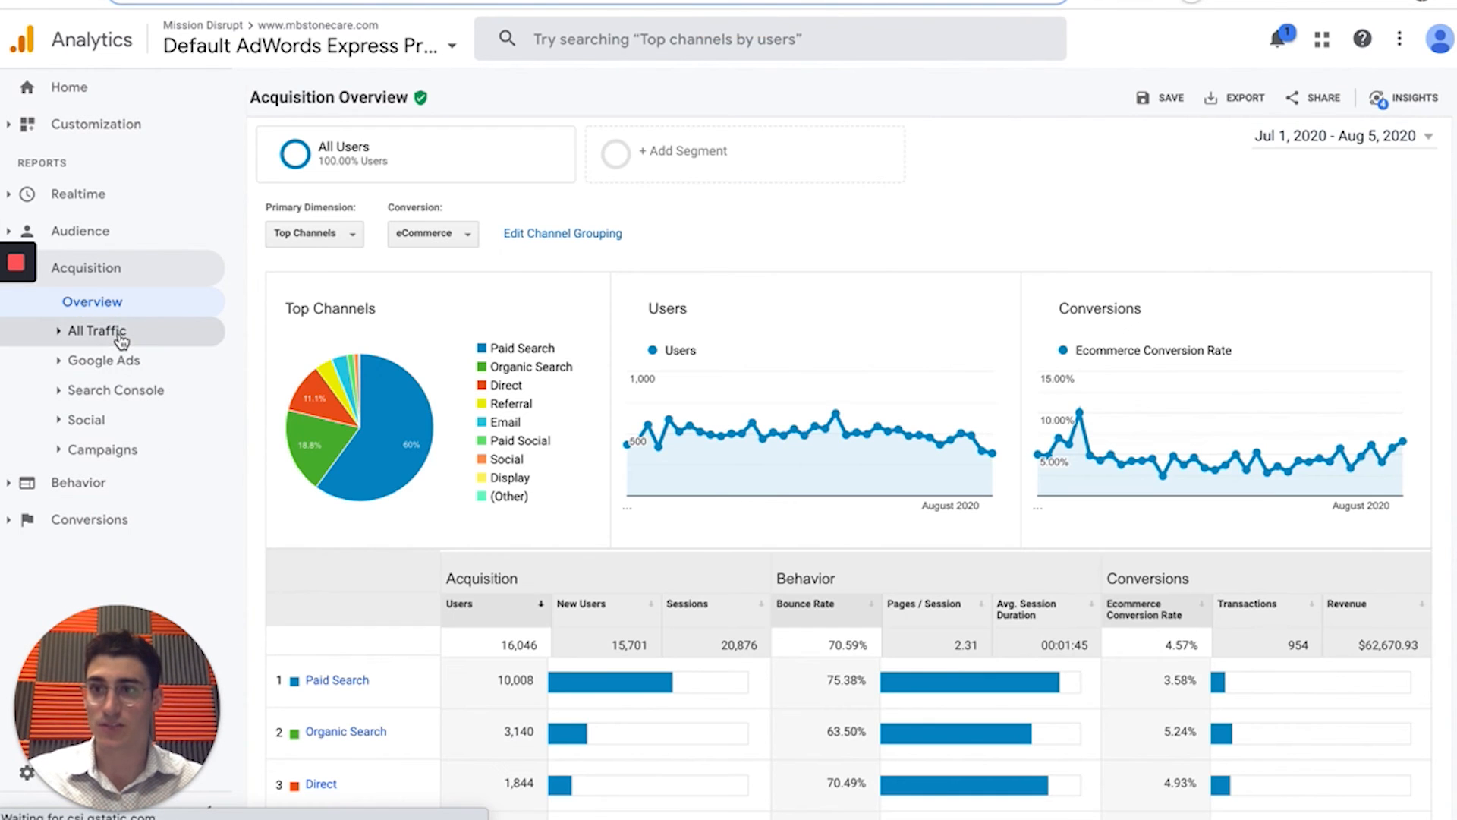
click(121, 329)
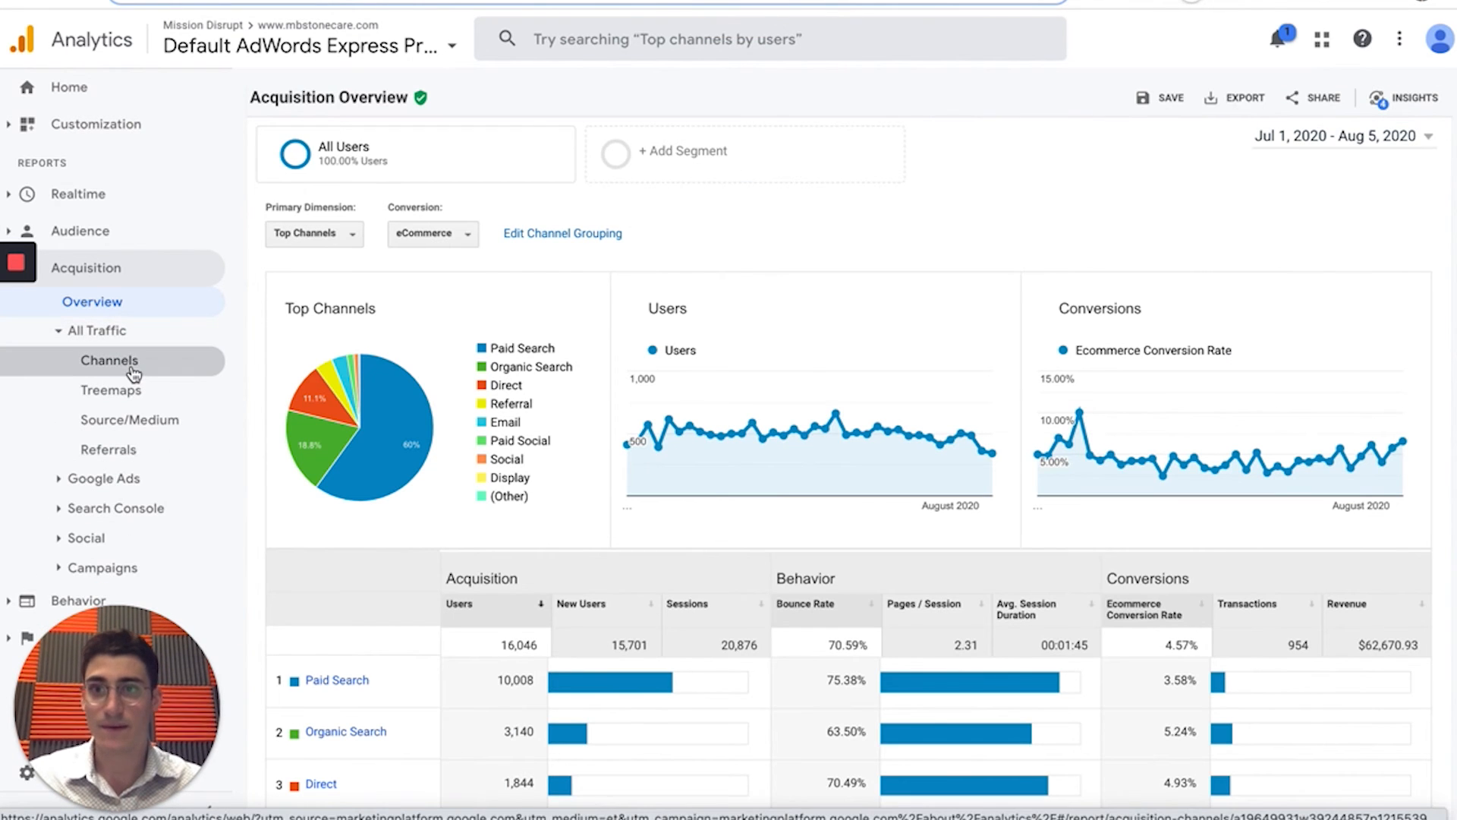
click(114, 360)
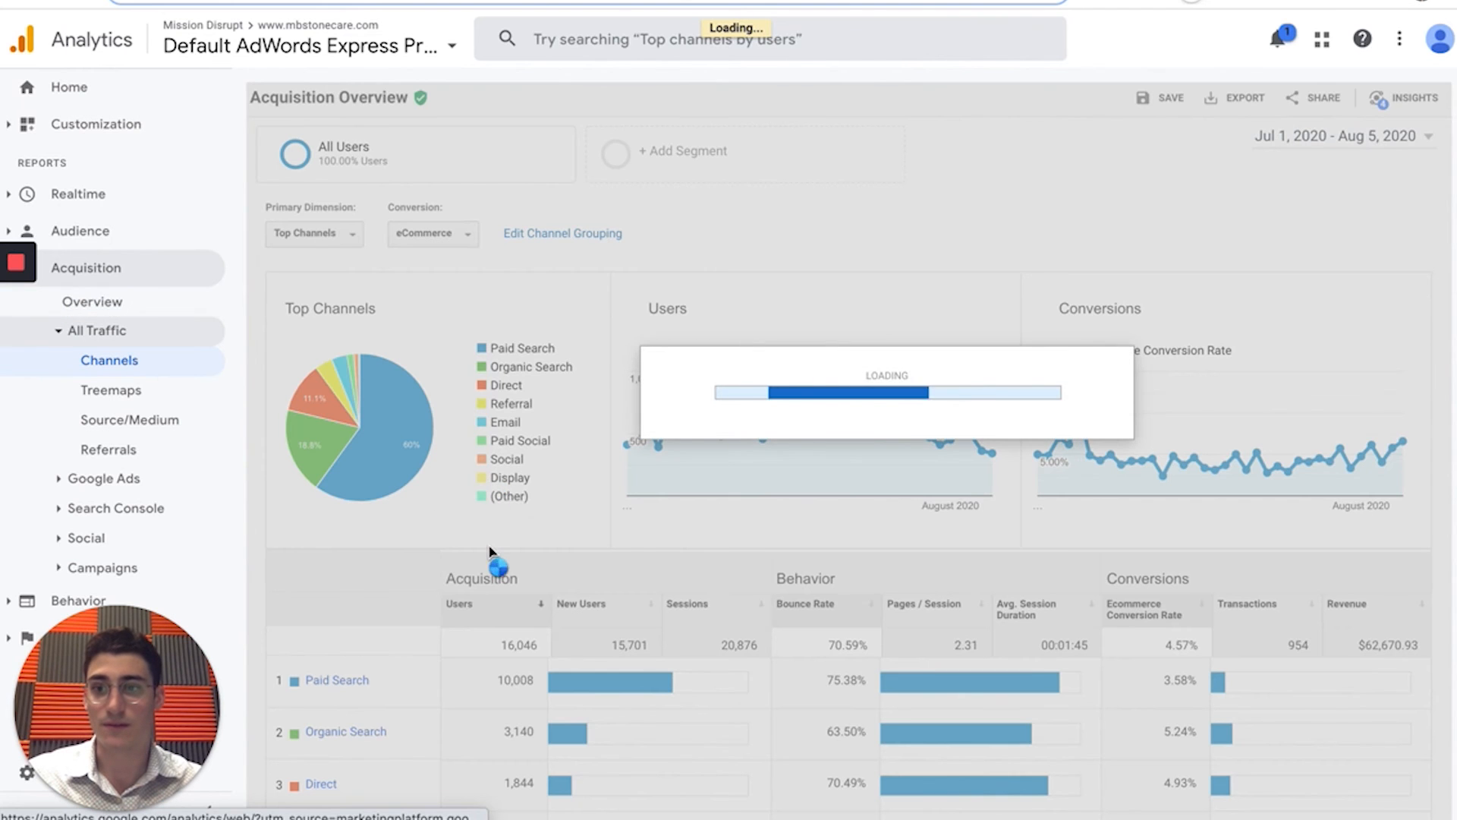
scroll(490, 545, down, 3)
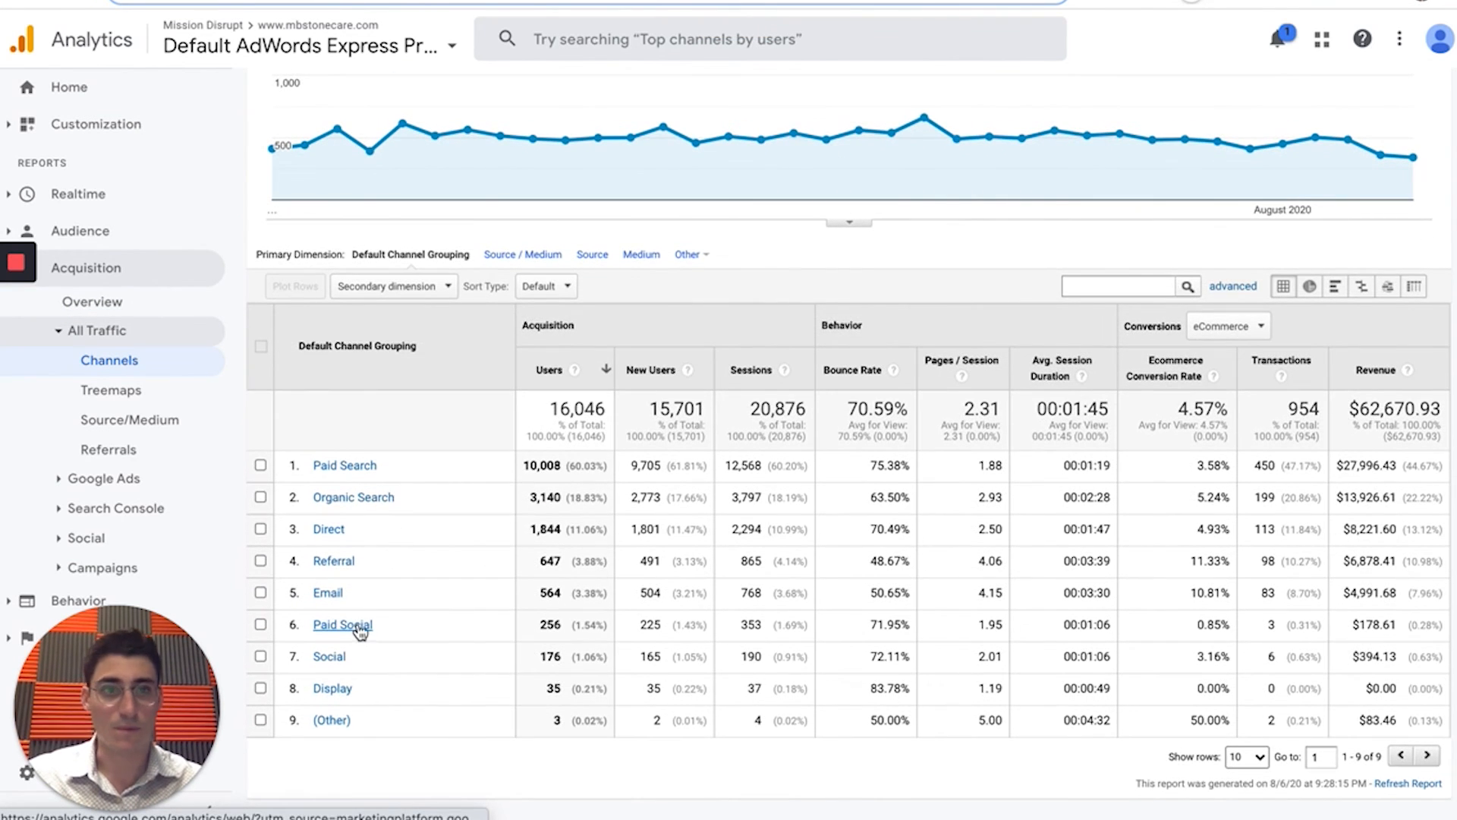
click(357, 630)
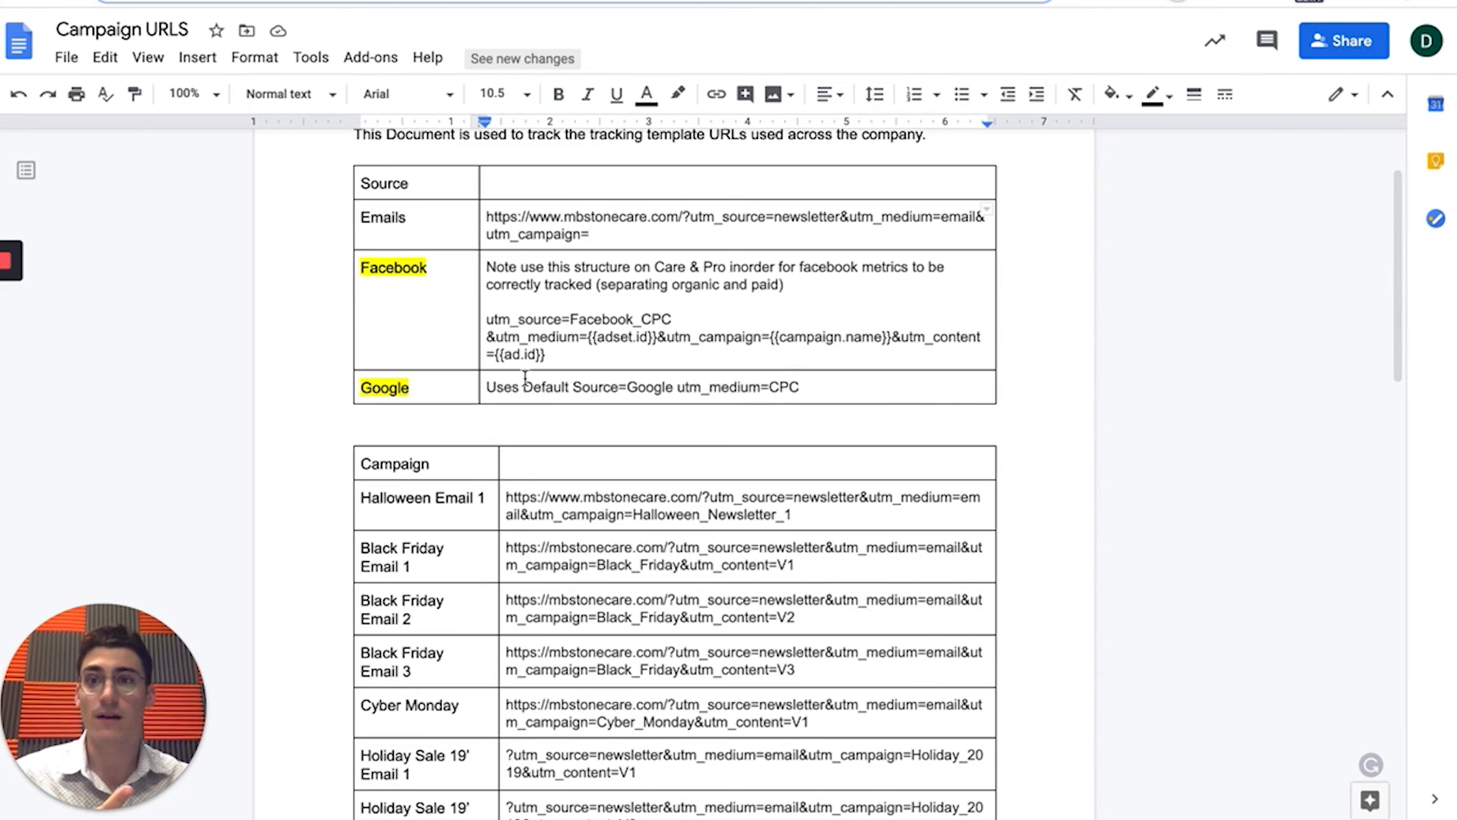
Review the Emails, Facebook and Google source templates in the Campaign URLS document and return to Google Analytics.
scroll(525, 377, up, 2)
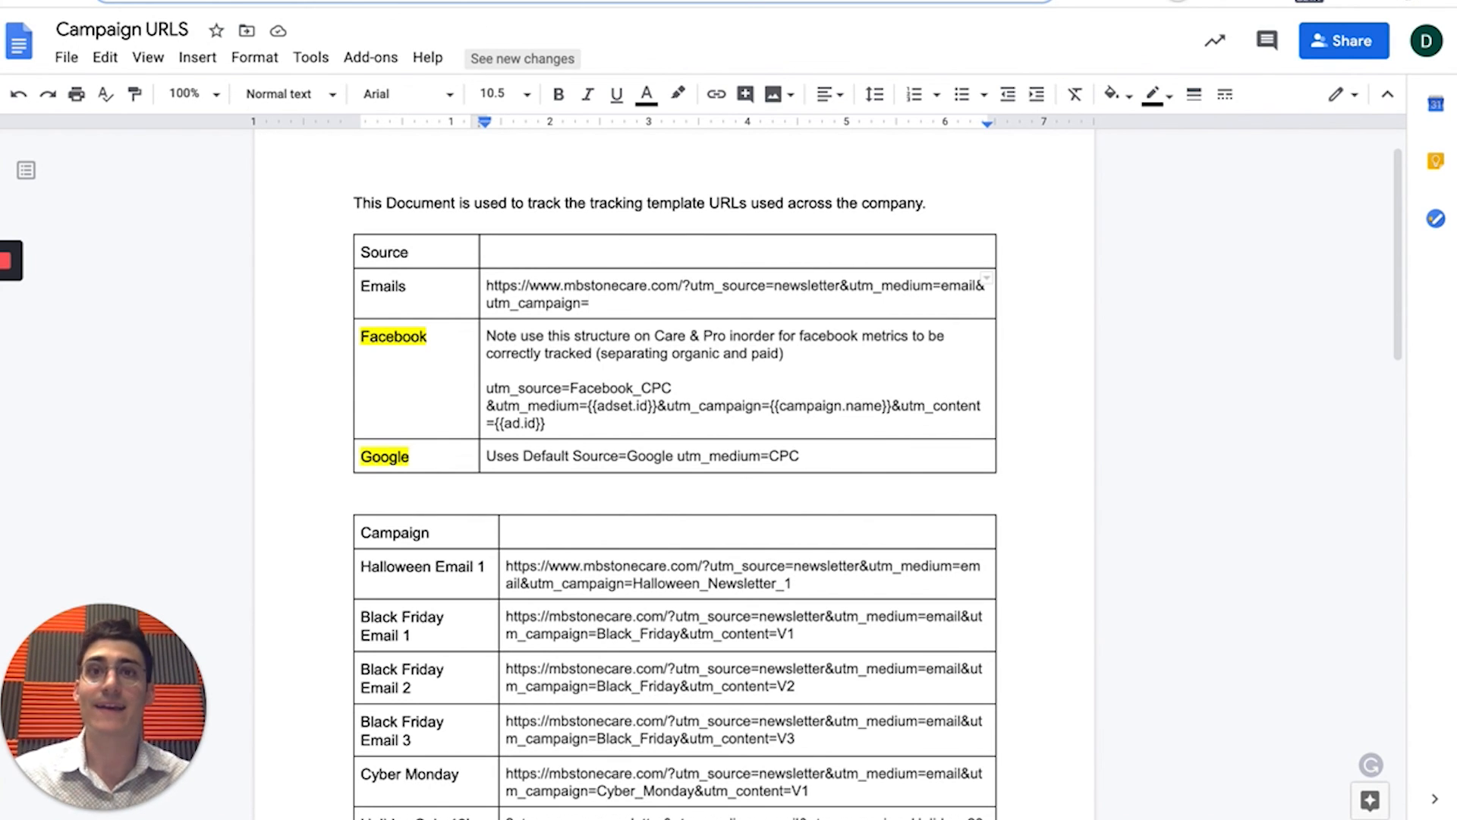
click(1101, 0)
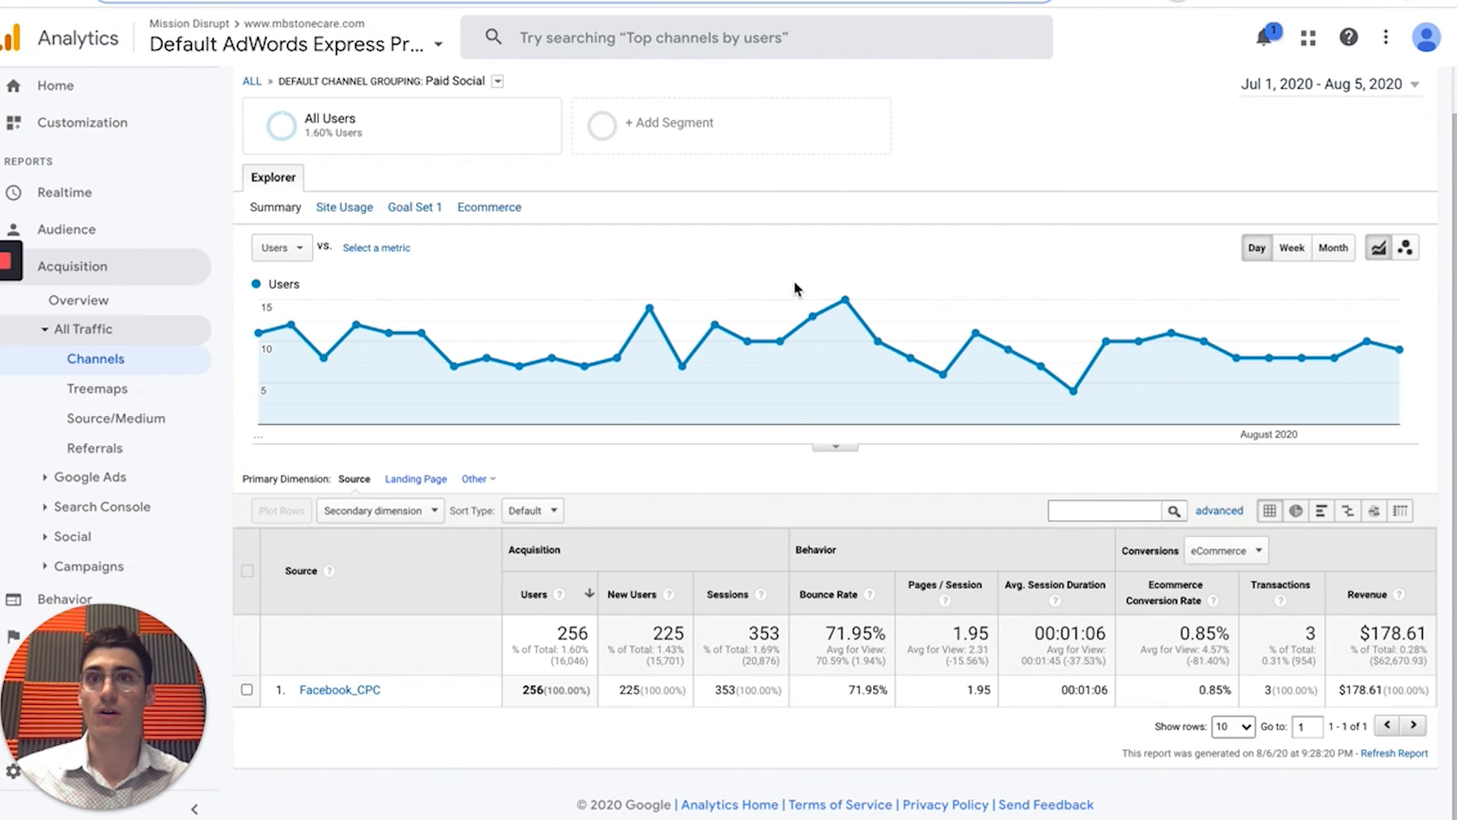